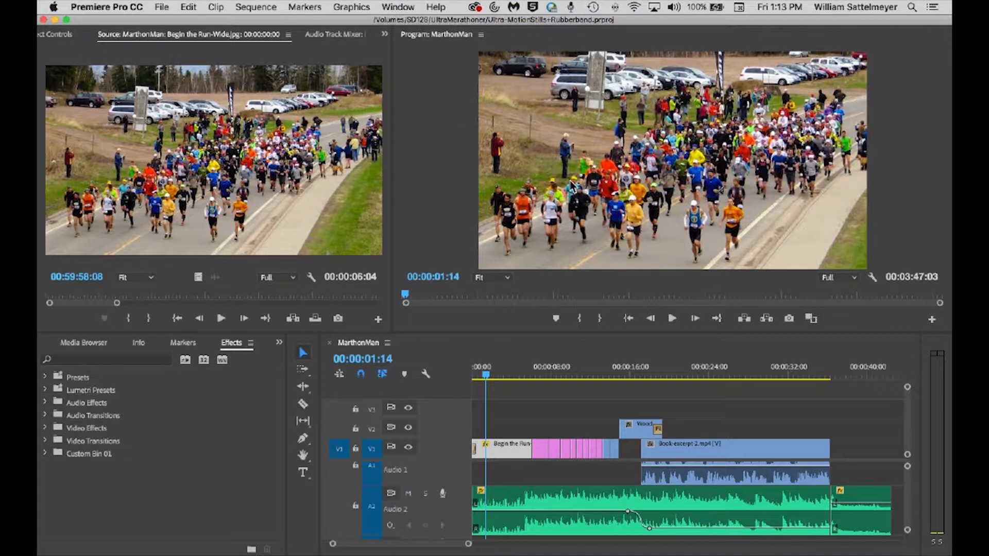
- Play the finished MarthonMan sequence from its beginning into the book excerpt clip to review the edit
{"action": "left_click", "coordinate": [486, 380]}
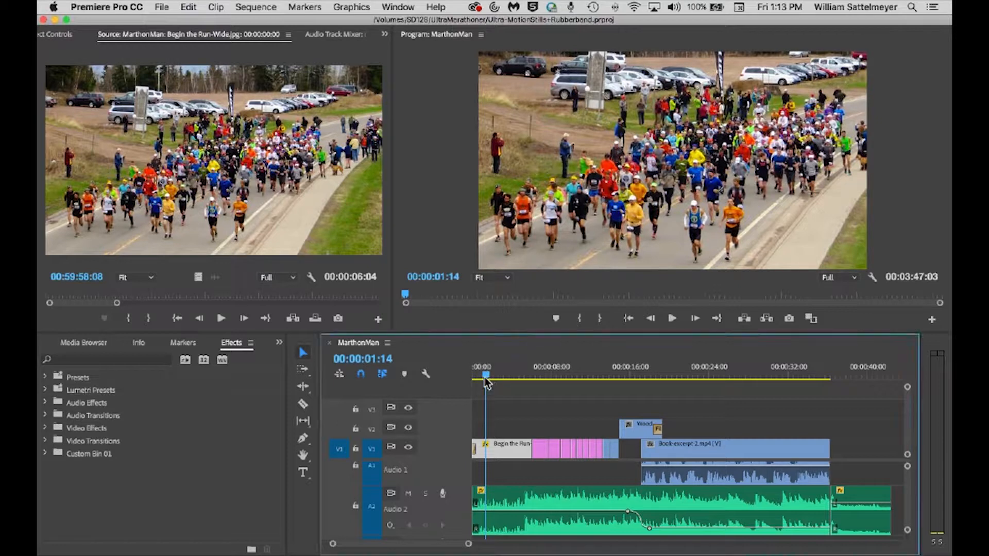
{"action": "left_click_drag", "start_coordinate": [484, 379], "coordinate": [509, 386]}
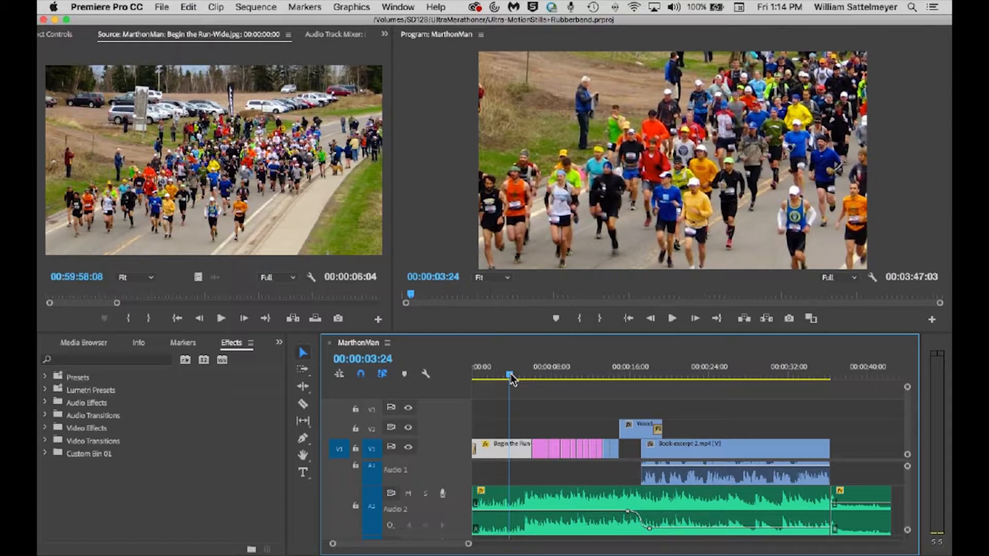
{"action": "key", "text": "Home"}
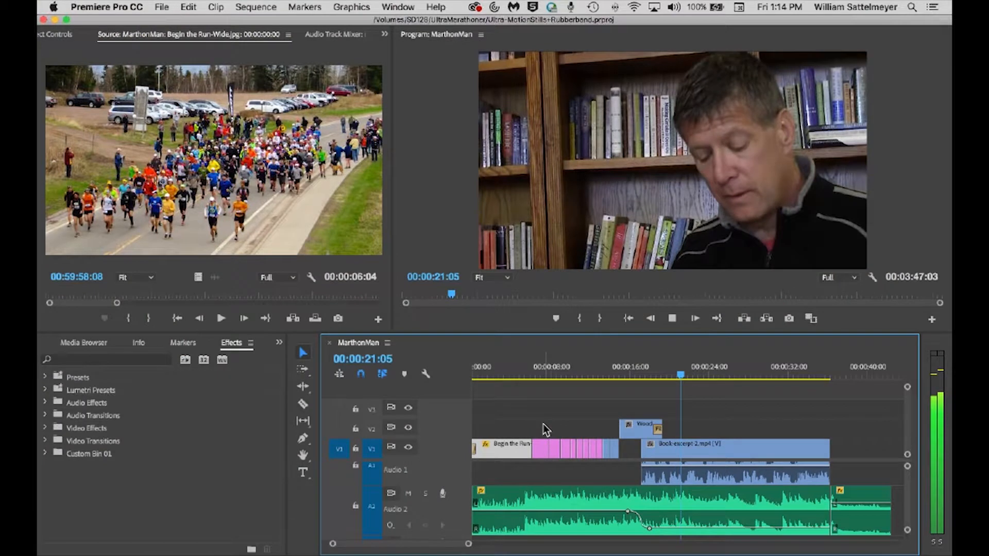
{"action": "key", "text": "space"}
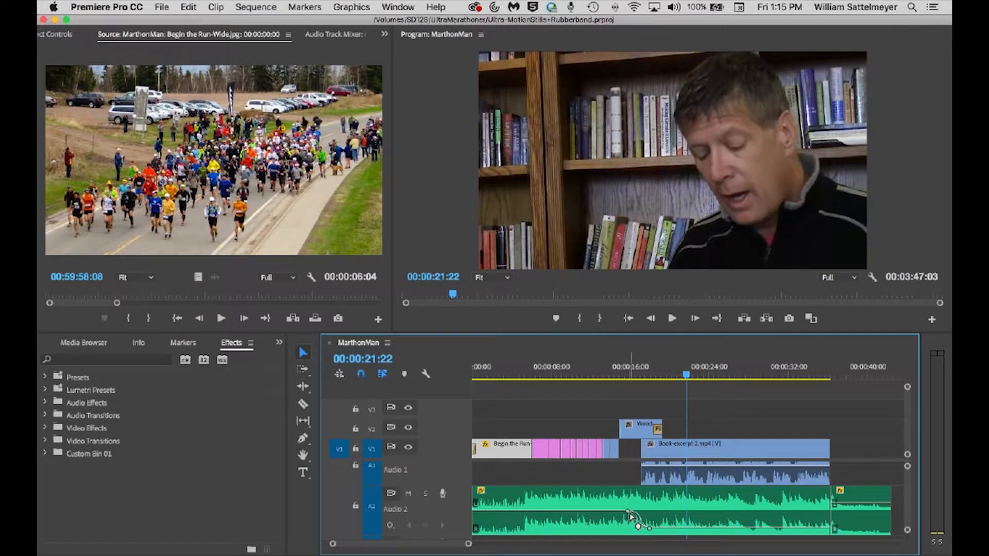
{"action": "left_click_drag", "start_coordinate": [630, 516], "coordinate": [649, 528]}
- Scrub through the close-up stills in the MarthonMan sequence, up to the clips around 00:00:13:12
{"action": "left_click_drag", "start_coordinate": [494, 373], "coordinate": [547, 374]}
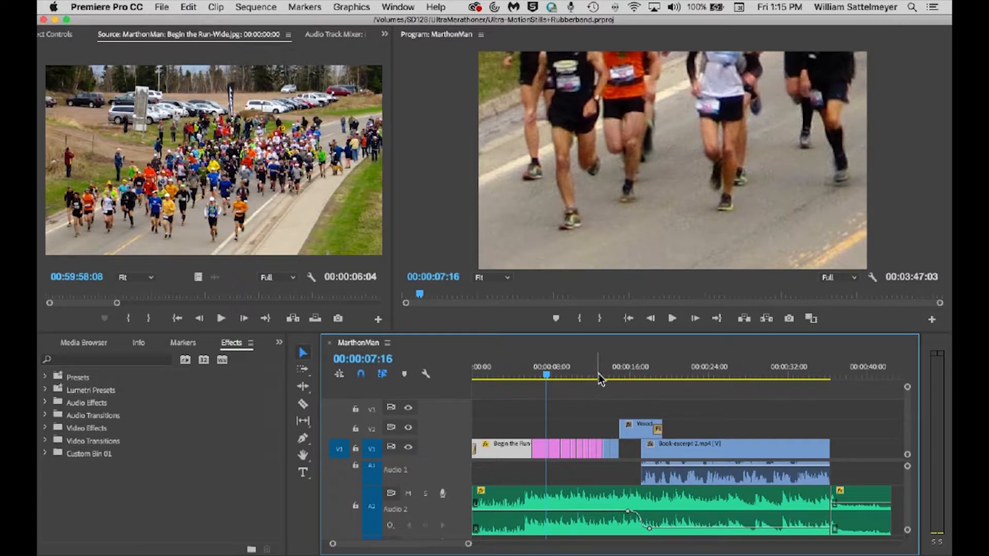
{"action": "left_click", "coordinate": [598, 375]}
{"action": "left_click", "coordinate": [601, 376]}
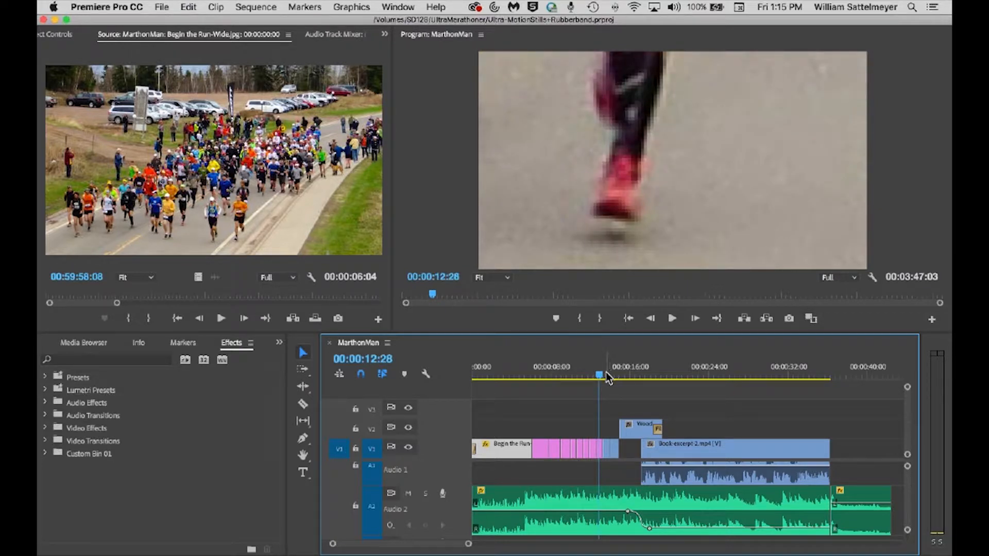
{"action": "left_click", "coordinate": [605, 375]}
{"action": "key", "text": "Left"}
{"action": "key", "text": "Left"}
{"action": "key", "text": "Left"}
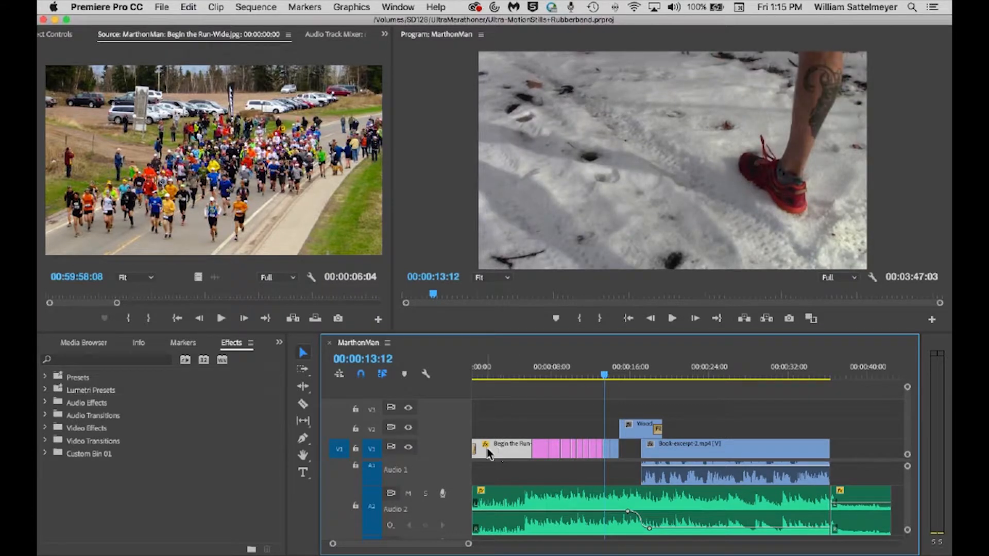
- Examine the Position and Scale keyframes at the start and end of the Begin the Run-Wide.jpg clip
{"action": "left_click", "coordinate": [496, 375]}
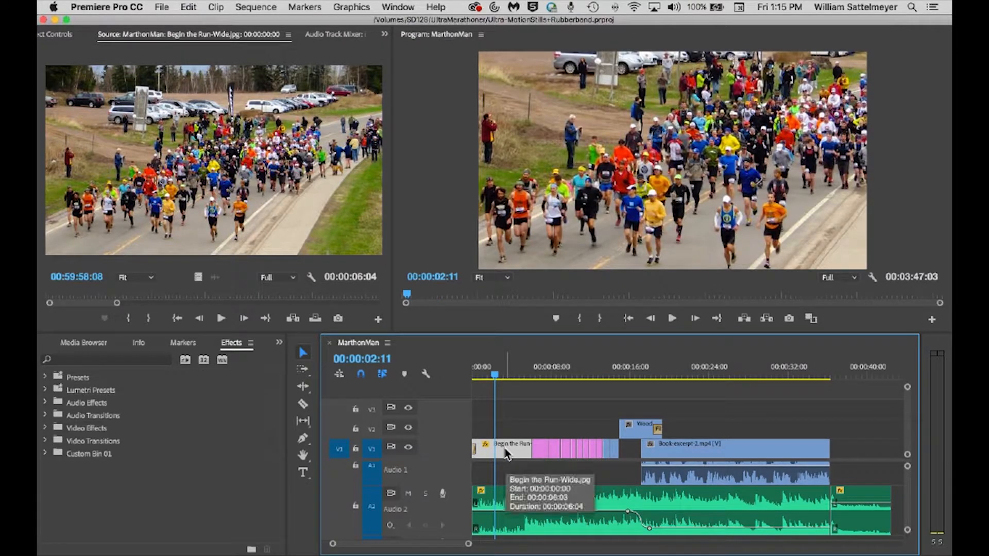
{"action": "left_click", "coordinate": [232, 151]}
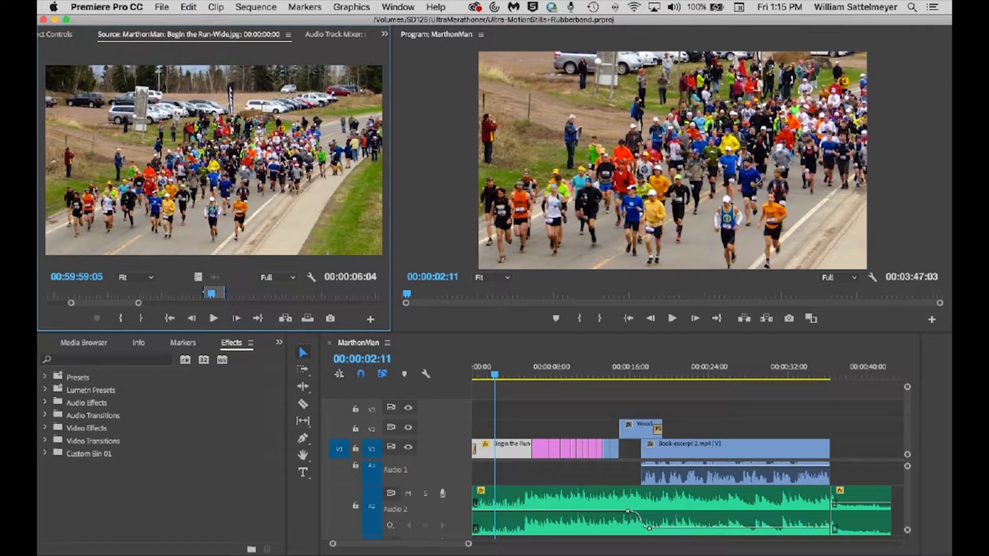
{"action": "left_click", "coordinate": [55, 34]}
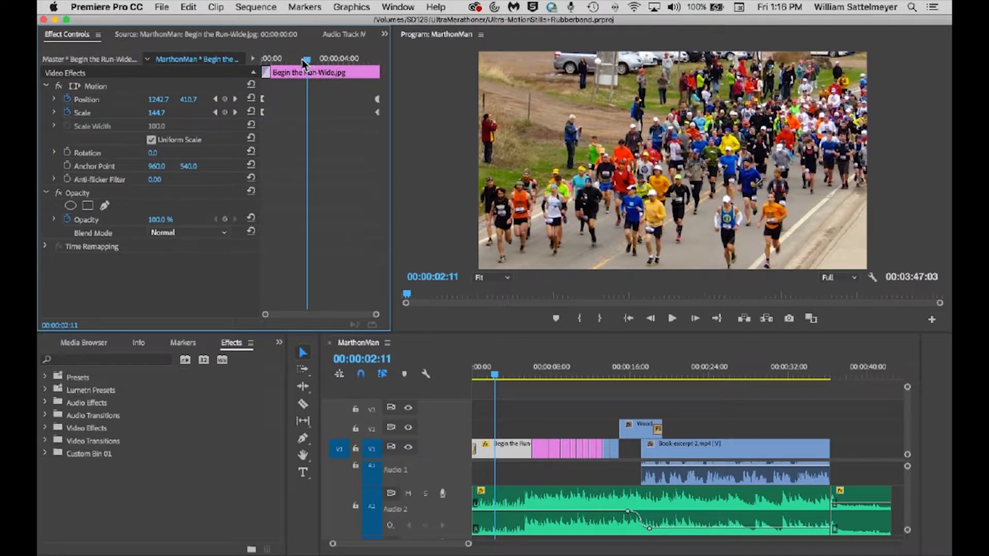
{"action": "left_click_drag", "start_coordinate": [305, 63], "coordinate": [262, 60]}
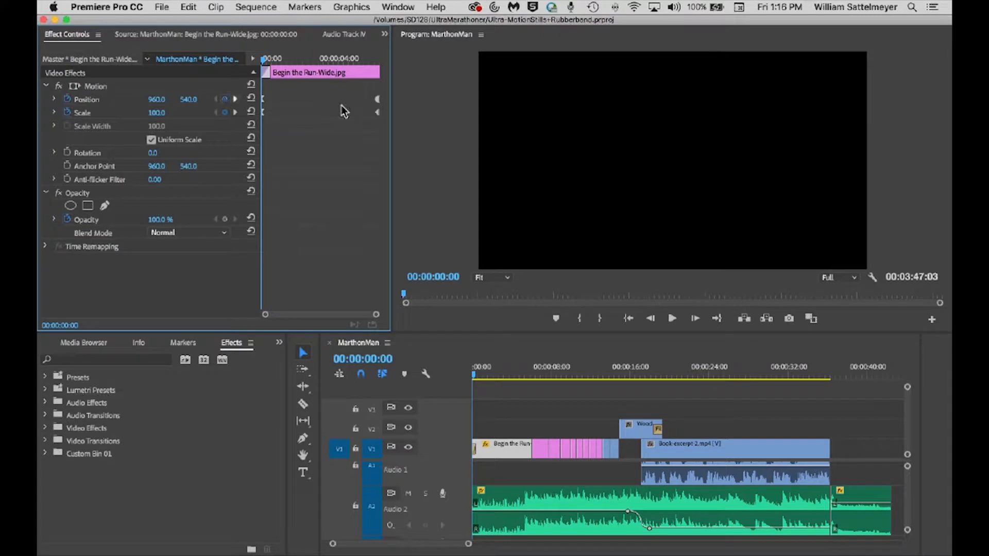
{"action": "left_click", "coordinate": [236, 100]}
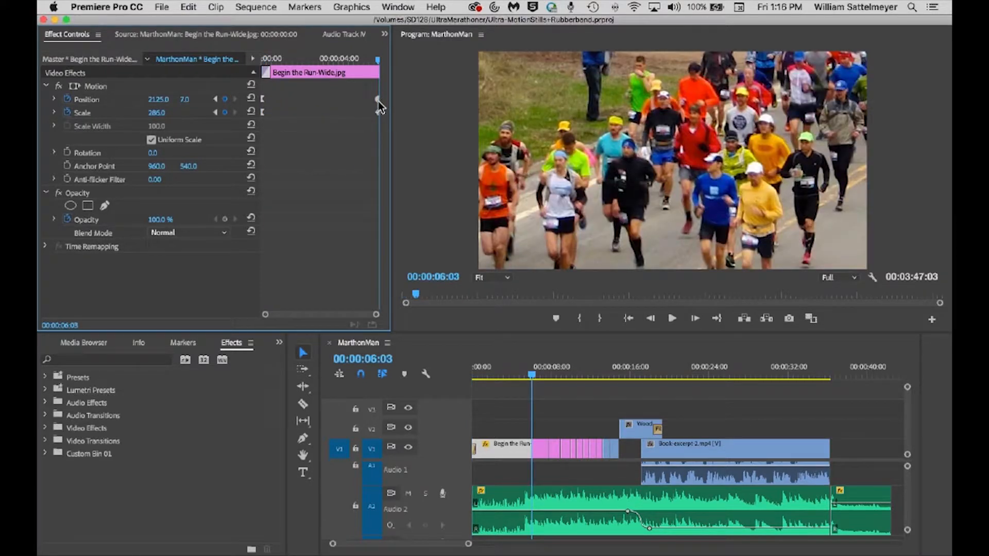
{"action": "left_click", "coordinate": [215, 113]}
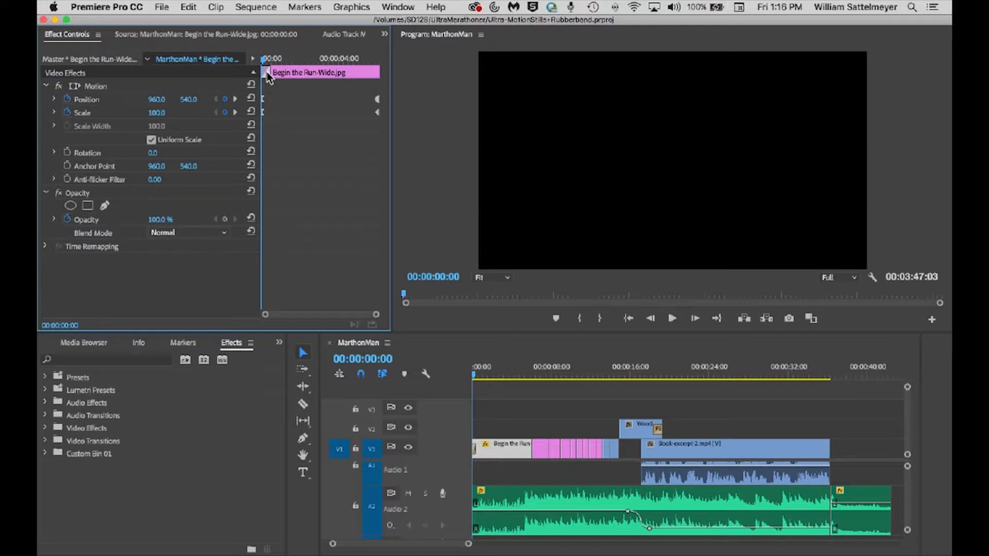
{"action": "left_click_drag", "start_coordinate": [266, 61], "coordinate": [373, 67]}
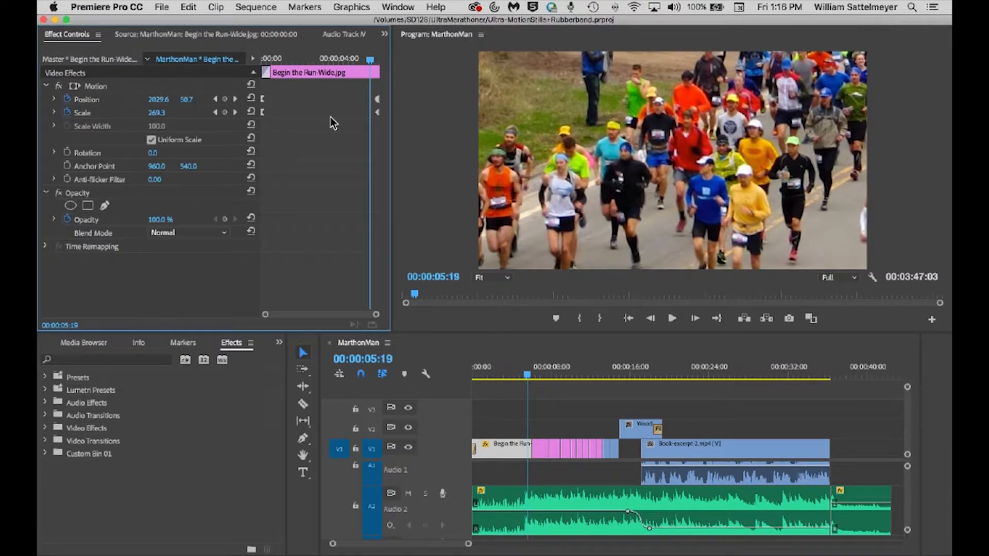
- Open the project Ultra-MotionStillsBEFORE.prproj and place the playhead at 00:00:03:19 over the first still
{"action": "left_click", "coordinate": [162, 9]}
{"action": "left_click", "coordinate": [162, 9]}
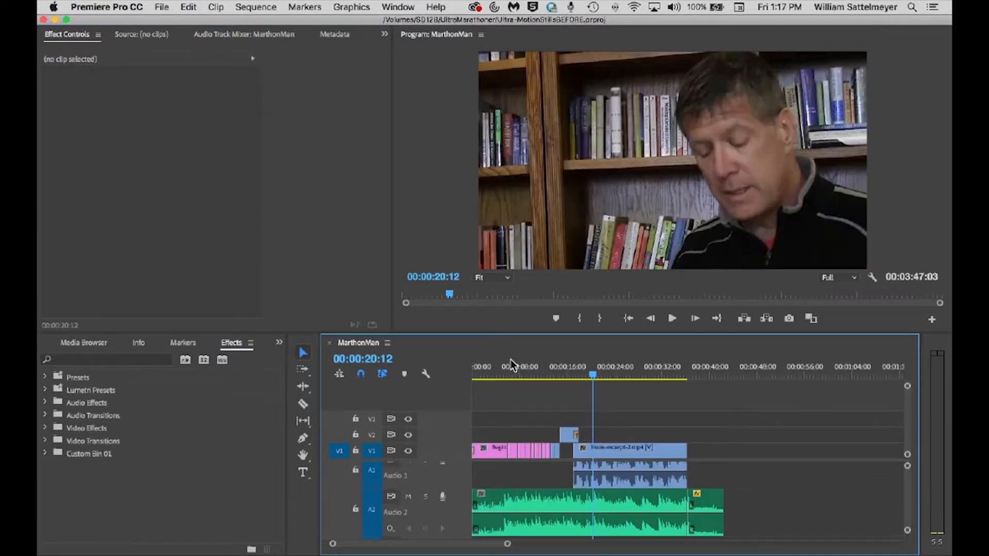
{"action": "left_click_drag", "start_coordinate": [465, 379], "coordinate": [494, 375]}
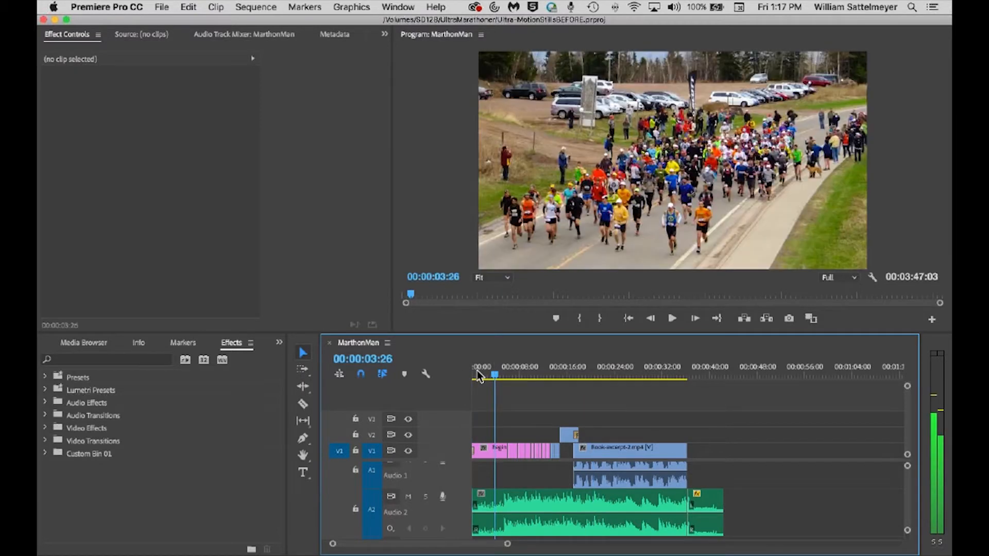
{"action": "mouse_move", "coordinate": [493, 375]}
{"action": "left_mouse_down"}
{"action": "mouse_move", "coordinate": [503, 372]}
{"action": "mouse_move", "coordinate": [493, 374]}
{"action": "left_mouse_up"}
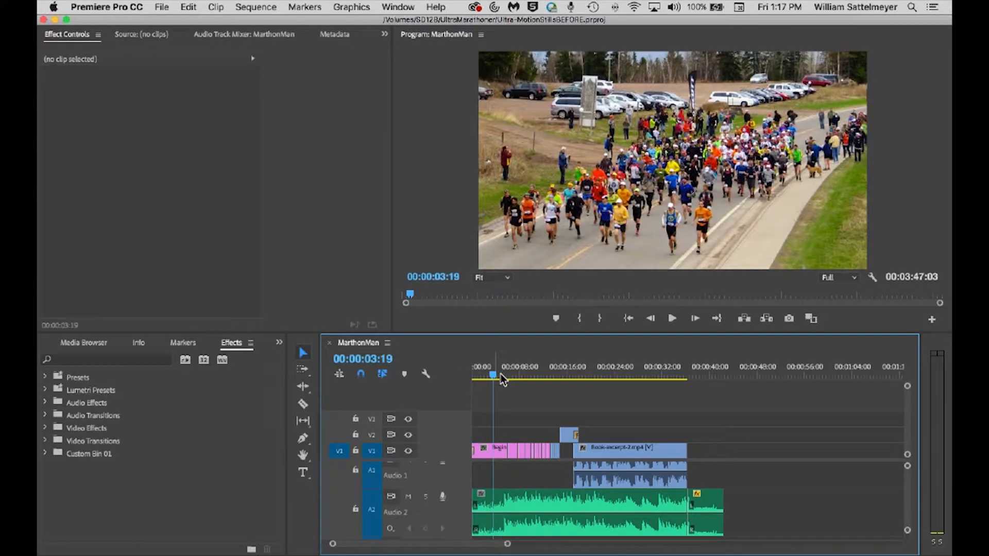
- Open the effect controls of the Begin the Run-Wide.jpg clip with its keyframe timeline displayed
{"action": "double_click", "coordinate": [496, 454]}
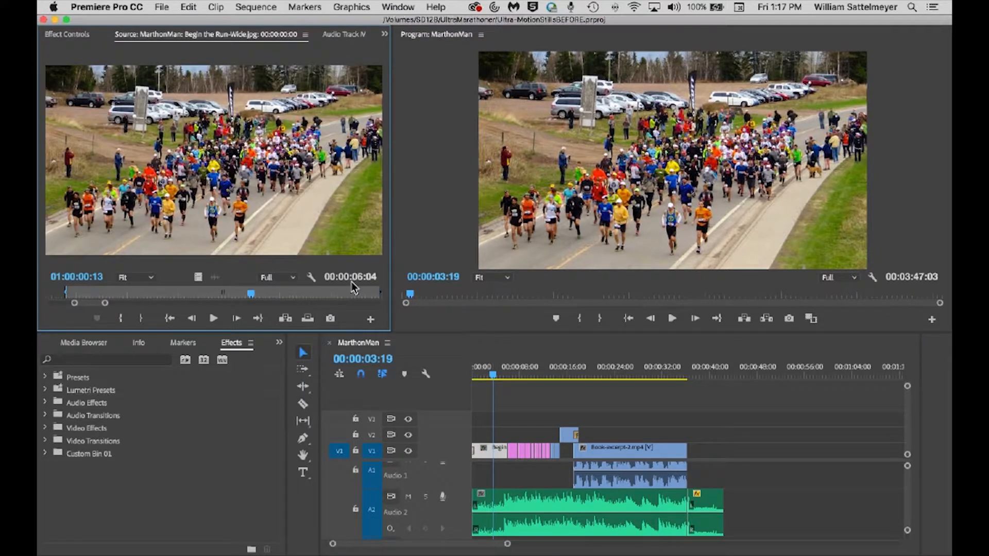
{"action": "left_click", "coordinate": [76, 36]}
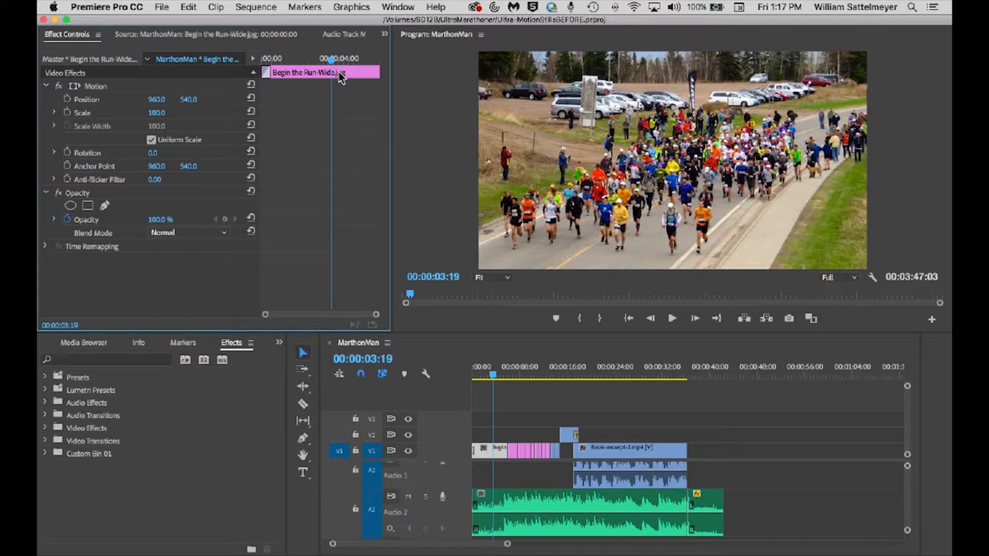
{"action": "left_click", "coordinate": [252, 58]}
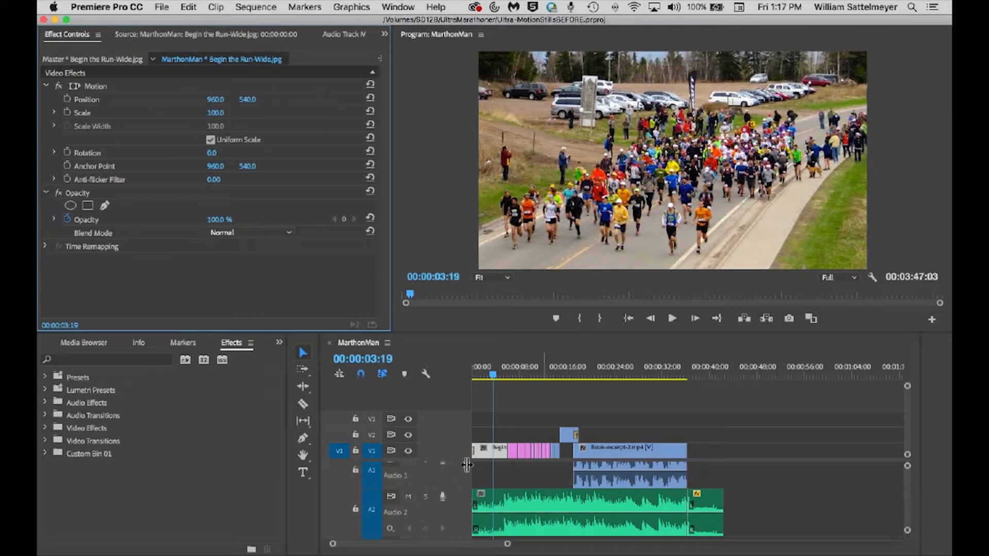
{"action": "double_click", "coordinate": [491, 458]}
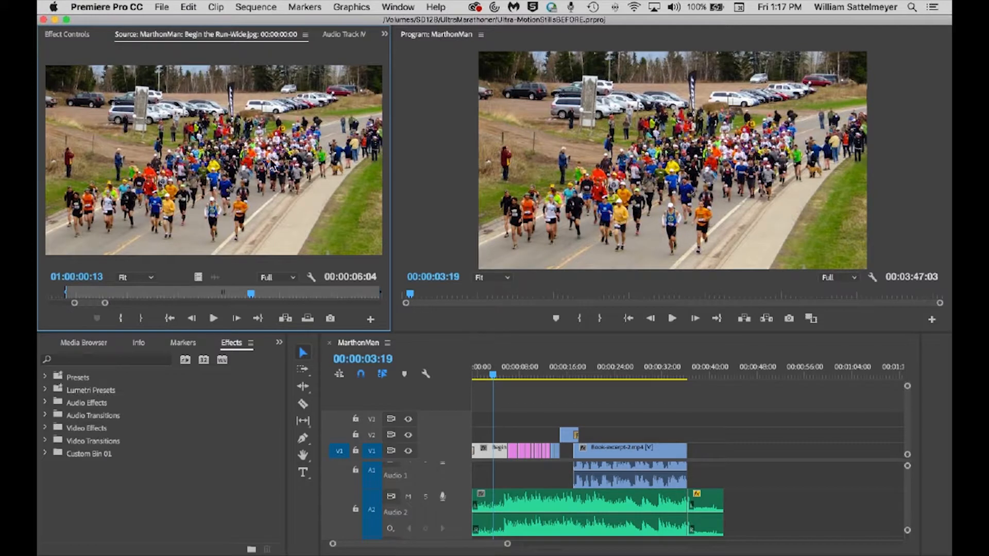
{"action": "left_click", "coordinate": [76, 35]}
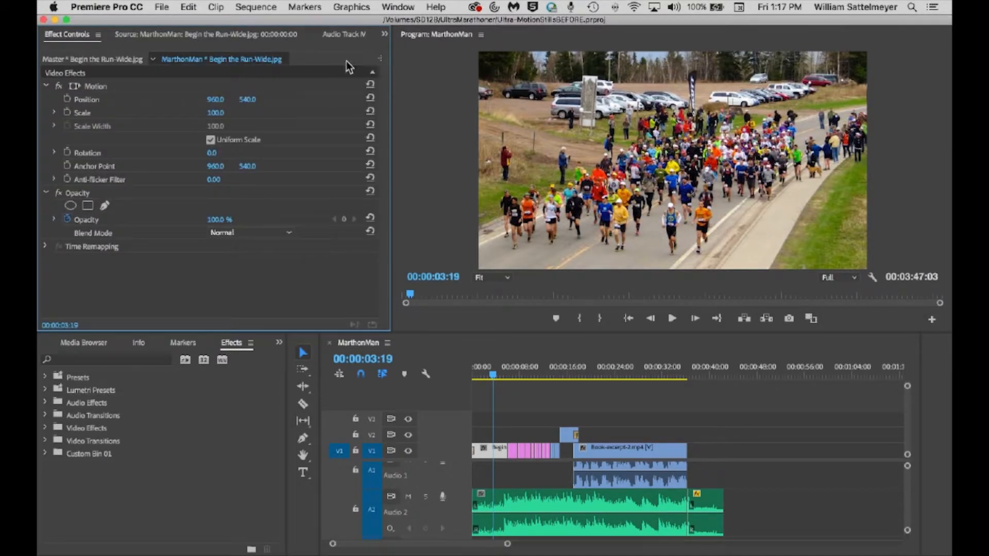
{"action": "left_click", "coordinate": [379, 61]}
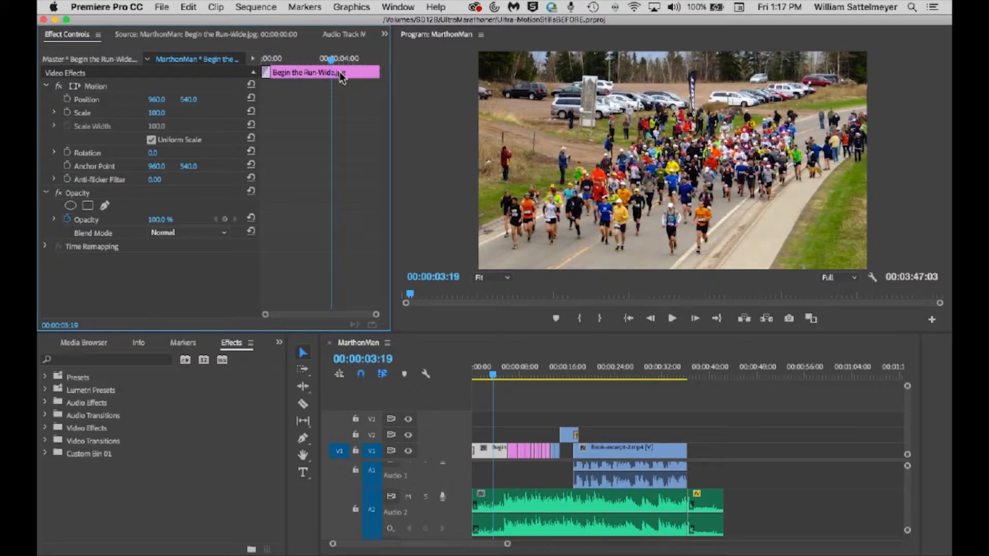
{"action": "mouse_move", "coordinate": [261, 159]}
{"action": "left_mouse_down"}
{"action": "mouse_move", "coordinate": [210, 160]}
{"action": "mouse_move", "coordinate": [265, 160]}
{"action": "left_mouse_up"}
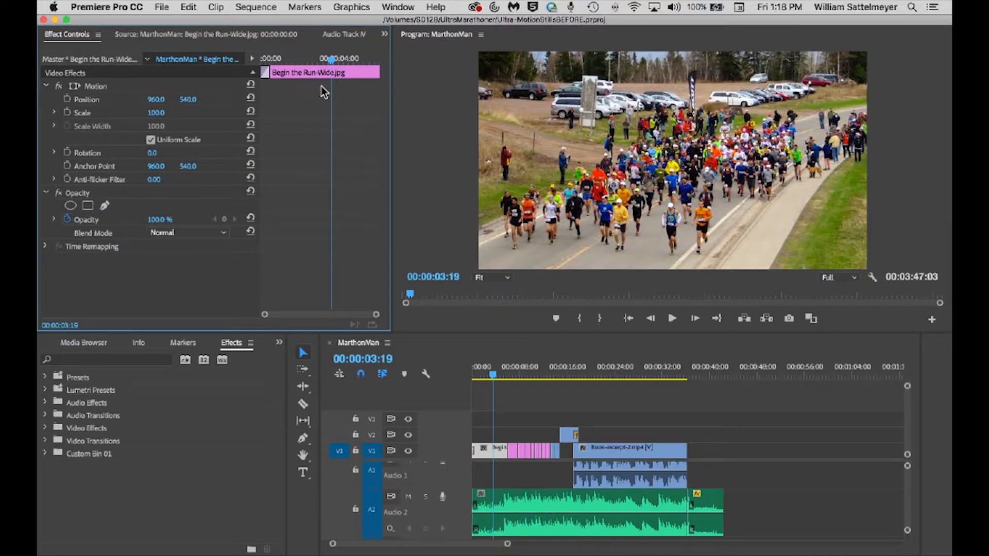
- Remove the Film Dissolve from the start of Begin the Run-Wide.jpg and reopen the clip's effect controls
{"action": "left_click", "coordinate": [474, 453]}
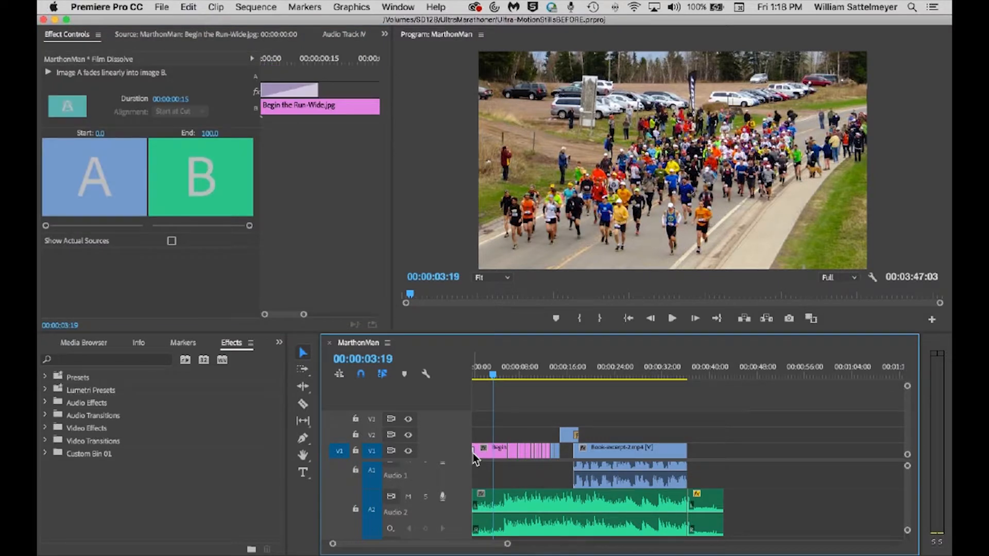
{"action": "double_click", "coordinate": [485, 455]}
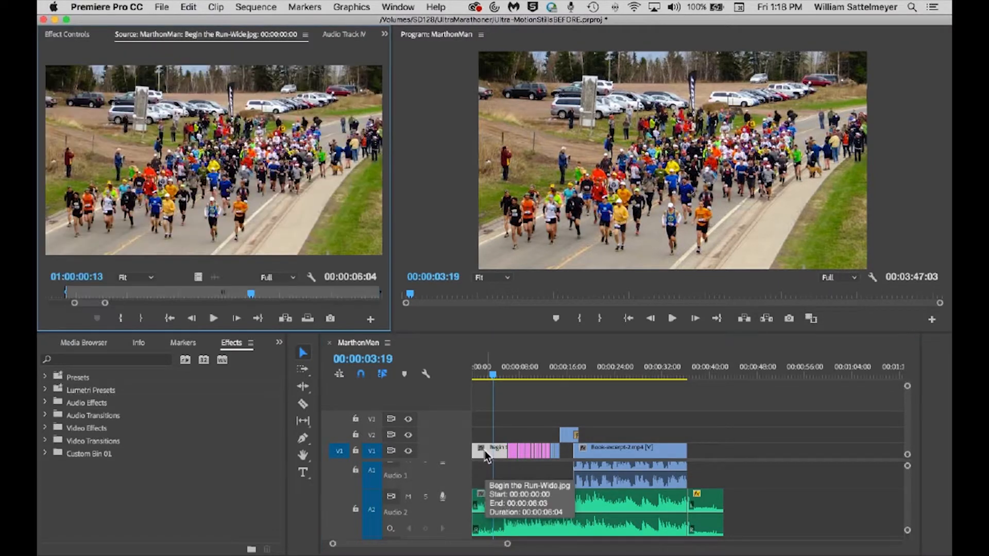
{"action": "left_click", "coordinate": [65, 35]}
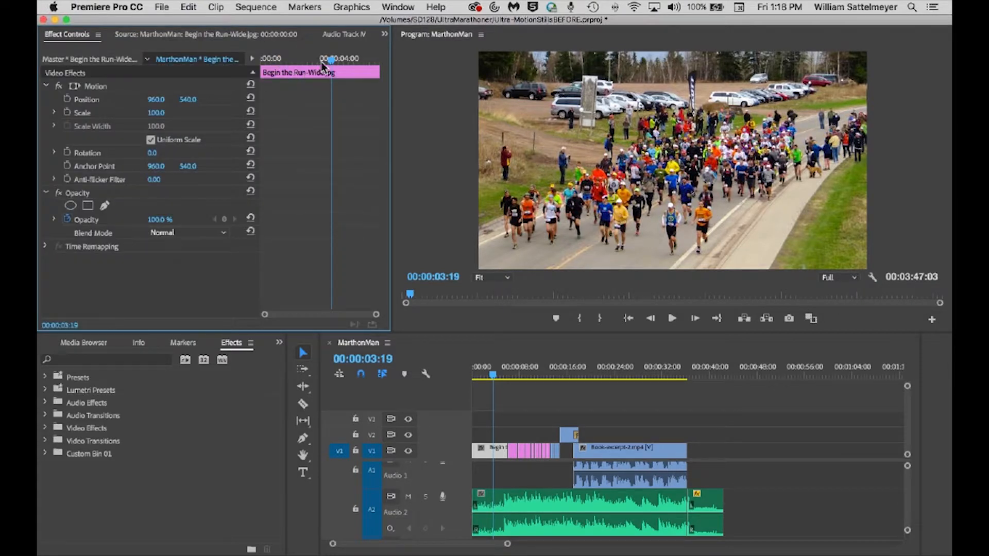
- Enable keyframing for Position and Scale at the first frame of Begin the Run-Wide.jpg, 00:00:00:00
{"action": "left_click_drag", "start_coordinate": [334, 64], "coordinate": [255, 67]}
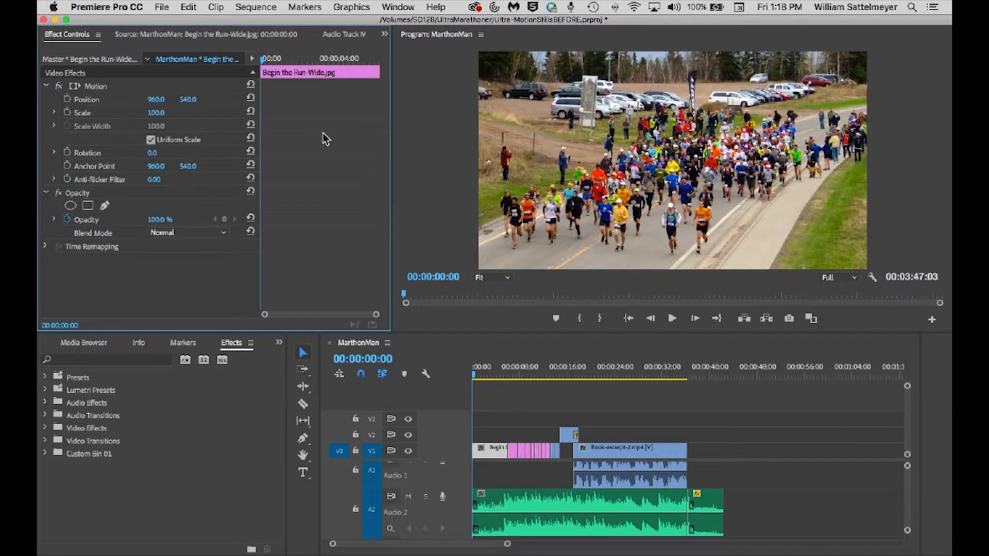
{"action": "left_click", "coordinate": [68, 100]}
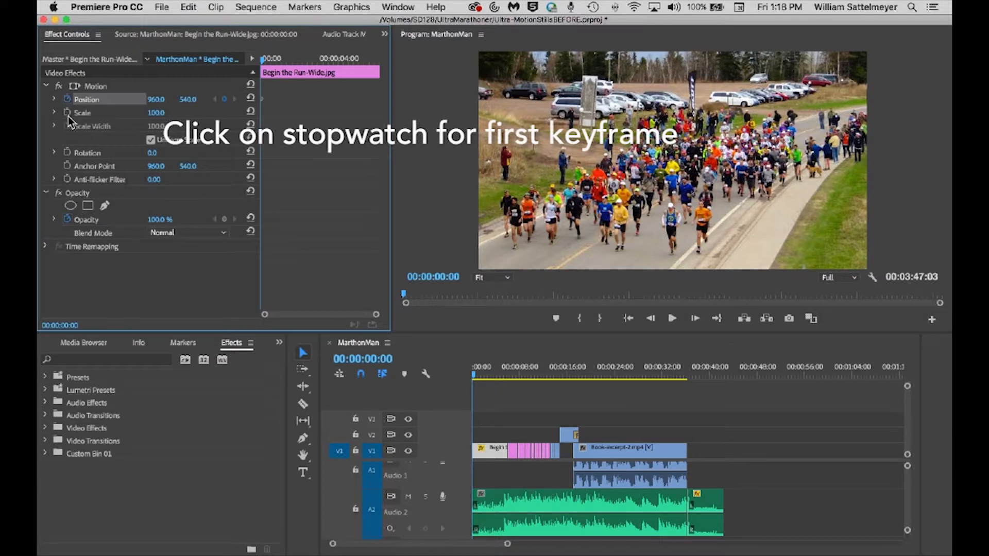
{"action": "left_click", "coordinate": [68, 112]}
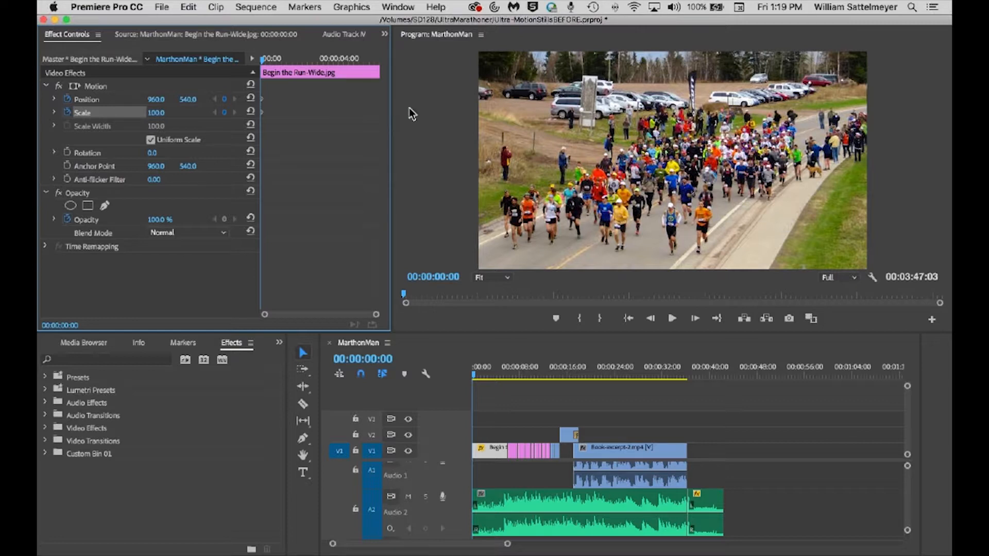
- Add second Position and Scale keyframes at the last frame of Begin the Run-Wide.jpg, 00:00:06:03
{"action": "left_click_drag", "start_coordinate": [265, 61], "coordinate": [381, 75]}
{"action": "key", "text": "Left"}
{"action": "key", "text": "Left"}
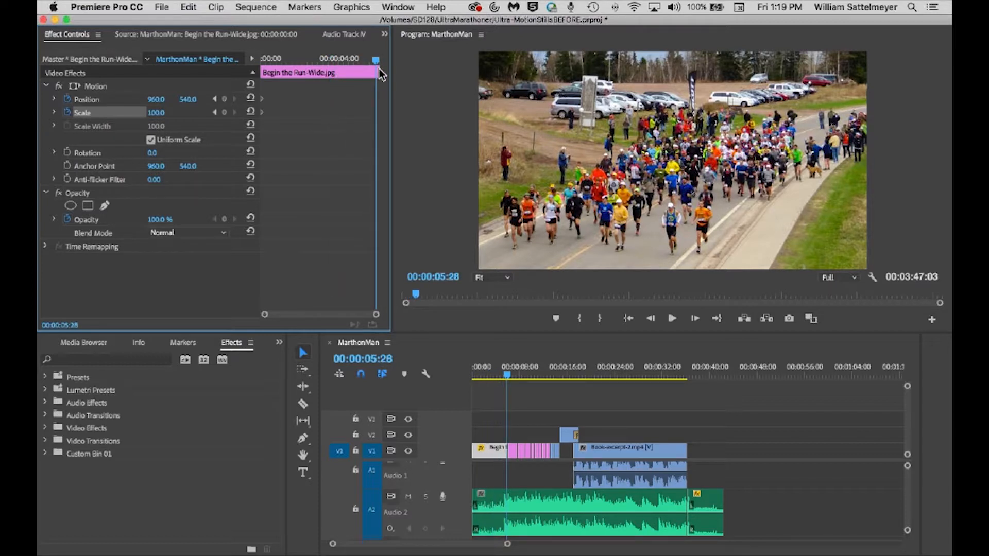
{"action": "key", "text": "Right"}
{"action": "key", "text": "Right"}
{"action": "key", "text": "Right"}
{"action": "key", "text": "Right"}
{"action": "key", "text": "Right"}
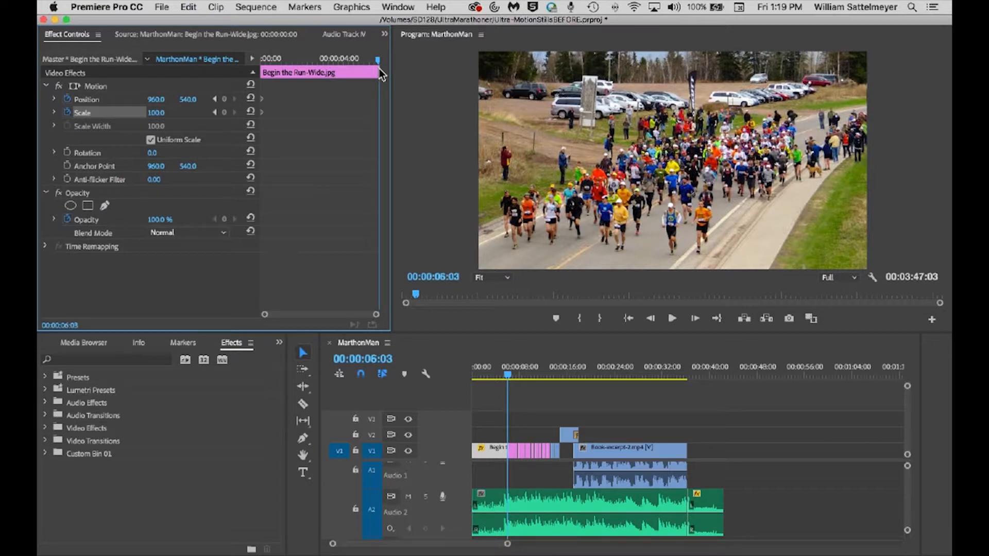
{"action": "left_click", "coordinate": [225, 100]}
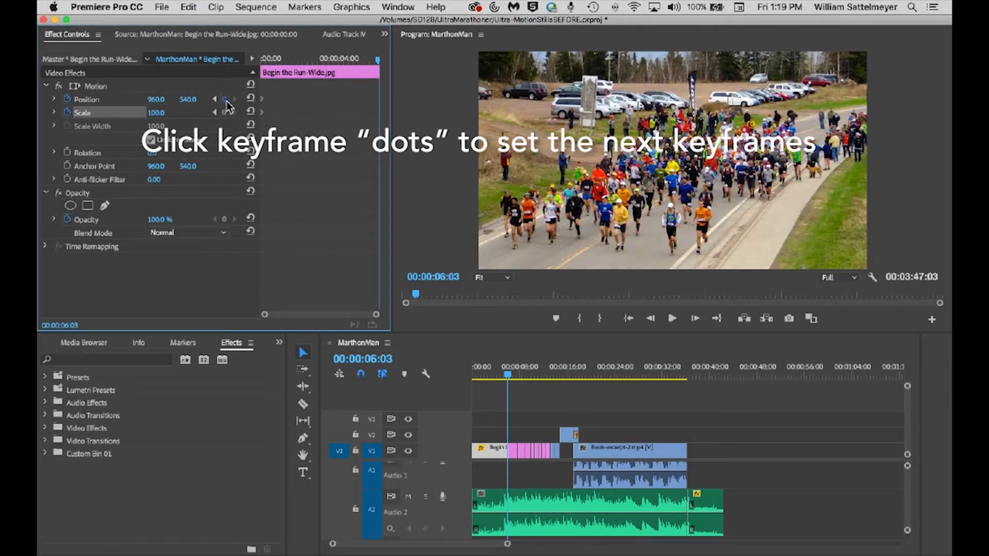
{"action": "left_click", "coordinate": [224, 112]}
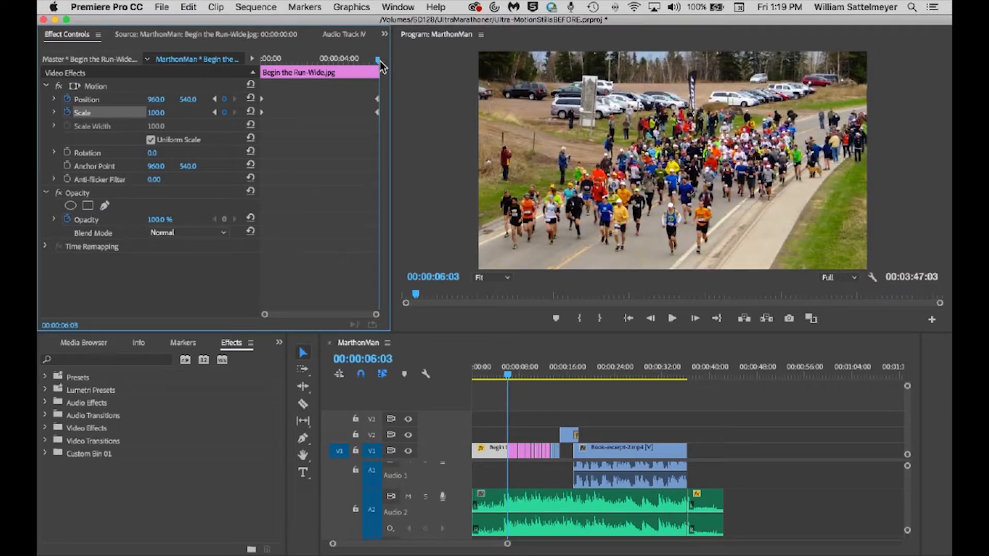
{"action": "left_click_drag", "start_coordinate": [381, 60], "coordinate": [379, 61]}
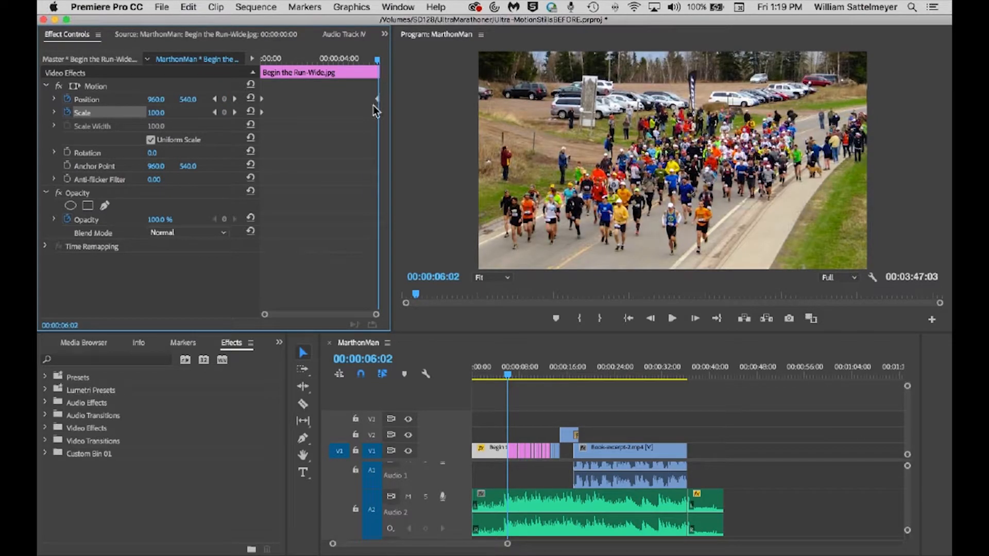
- Set the last-frame keyframes of Begin the Run-Wide.jpg at 00:00:06:03 to Scale 316 and Position 1722, -165
{"action": "left_click", "coordinate": [216, 100]}
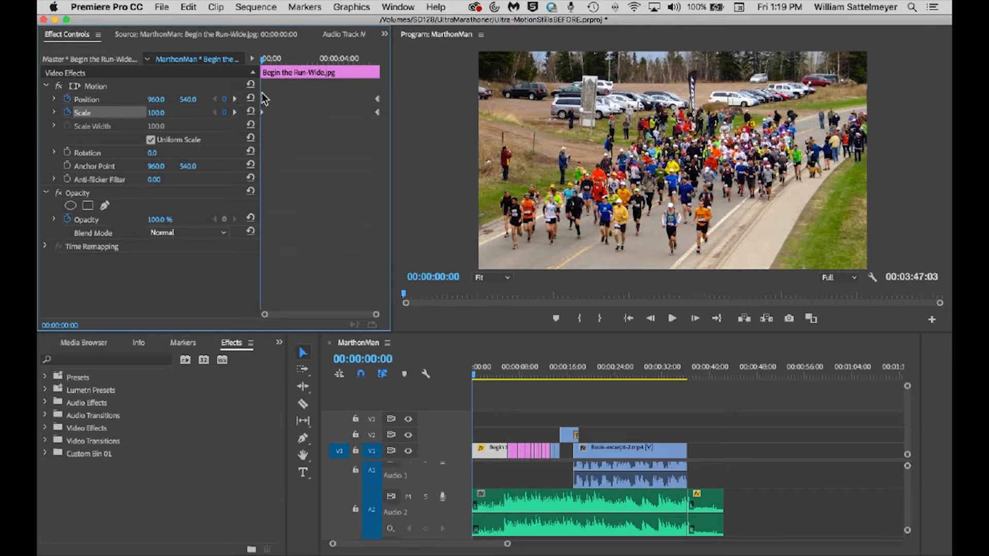
{"action": "left_click", "coordinate": [234, 100]}
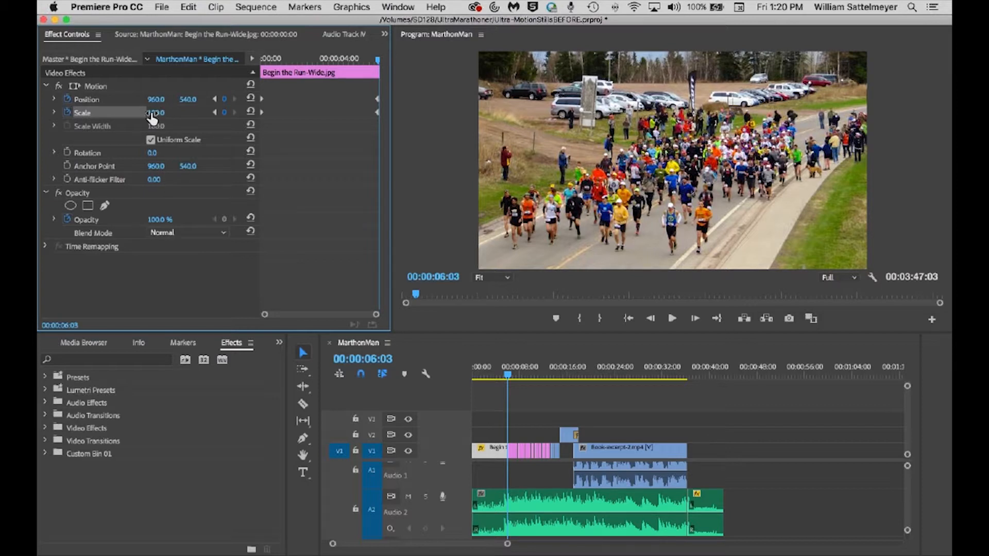
{"action": "mouse_move", "coordinate": [156, 115]}
{"action": "left_mouse_down"}
{"action": "mouse_move", "coordinate": [141, 115]}
{"action": "mouse_move", "coordinate": [160, 117]}
{"action": "left_mouse_up"}
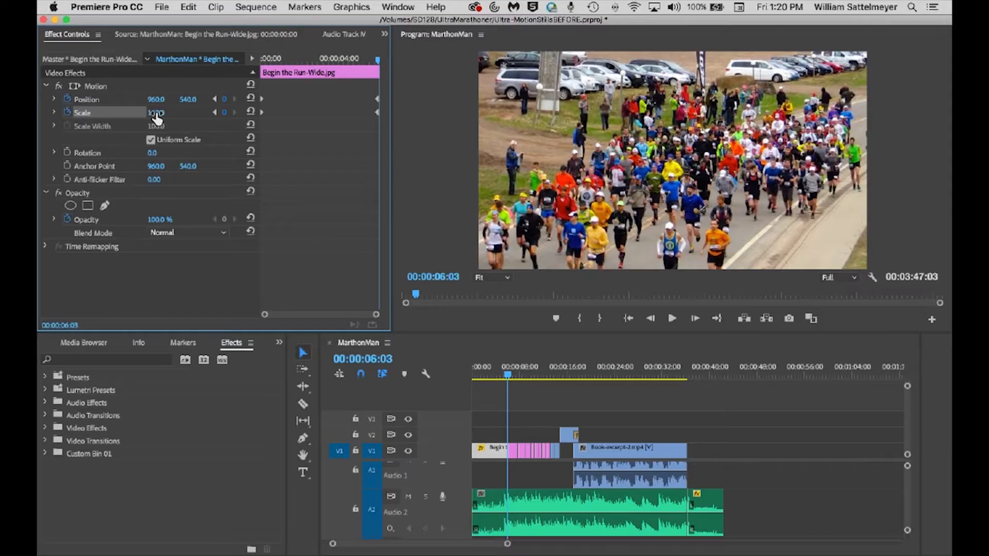
{"action": "left_click_drag", "start_coordinate": [156, 116], "coordinate": [160, 117]}
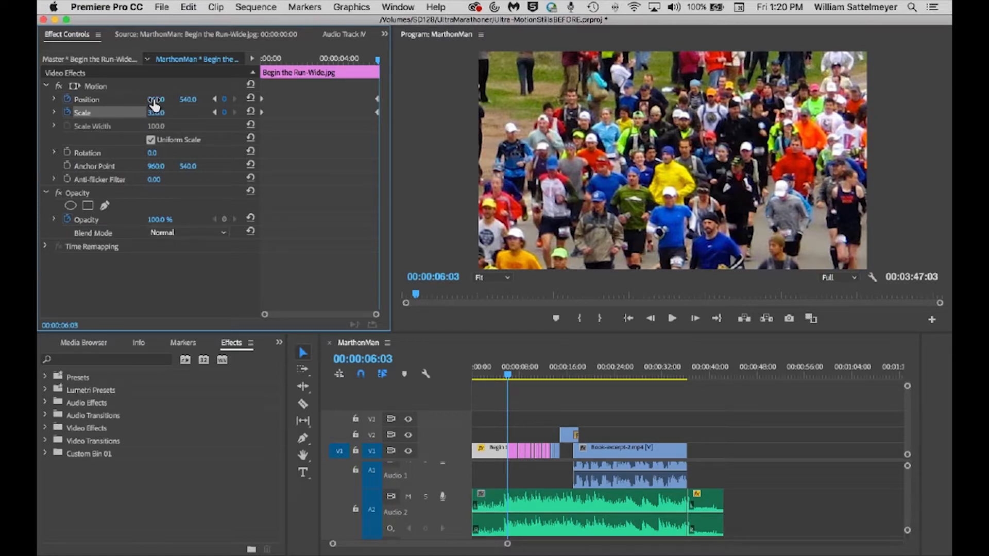
{"action": "mouse_move", "coordinate": [155, 100]}
{"action": "left_mouse_down"}
{"action": "mouse_move", "coordinate": [186, 102]}
{"action": "mouse_move", "coordinate": [157, 105]}
{"action": "left_mouse_up"}
{"action": "left_click_drag", "start_coordinate": [158, 103], "coordinate": [163, 102]}
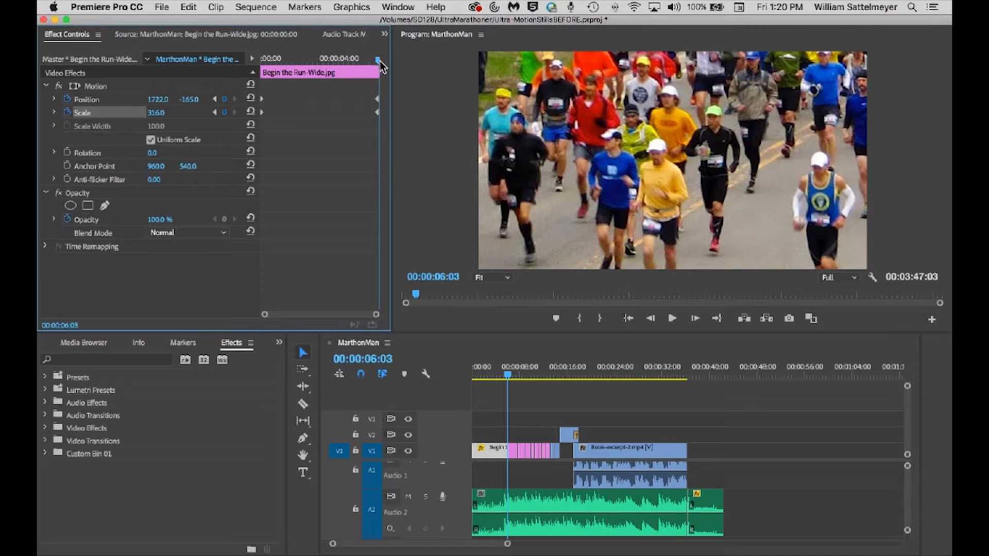
- Scrub through Begin the Run-Wide.jpg to preview the pan and zoom, finishing at its first frame
{"action": "left_click_drag", "start_coordinate": [375, 61], "coordinate": [261, 67]}
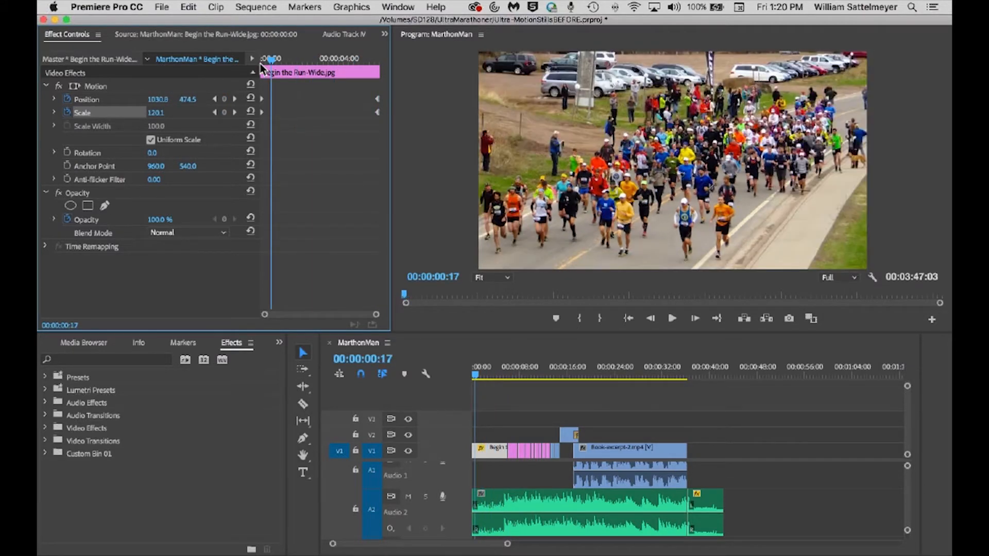
{"action": "key", "text": "space"}
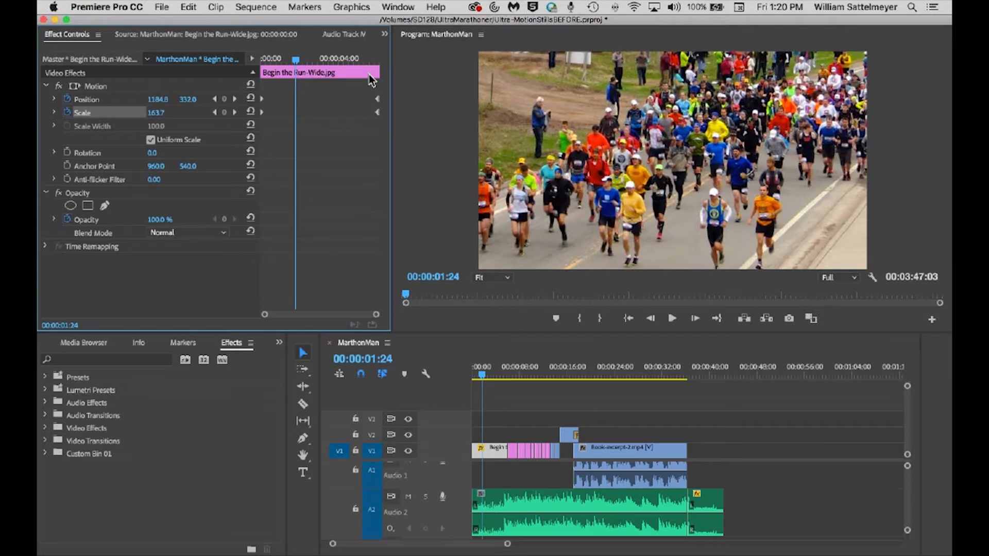
{"action": "left_click_drag", "start_coordinate": [369, 74], "coordinate": [248, 64]}
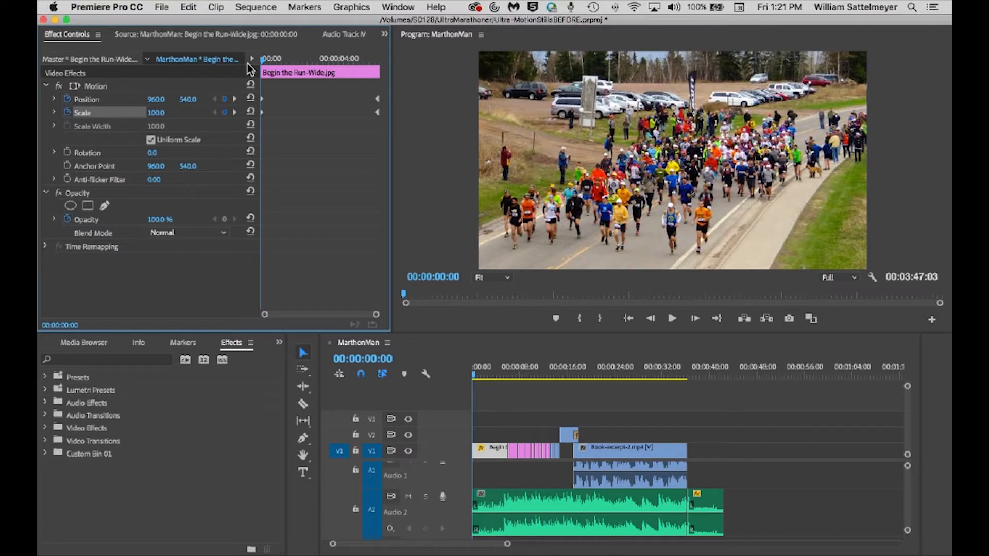
- Mute the Audio 2 track and play the sequence from the start through the animated still
{"action": "left_click", "coordinate": [409, 497]}
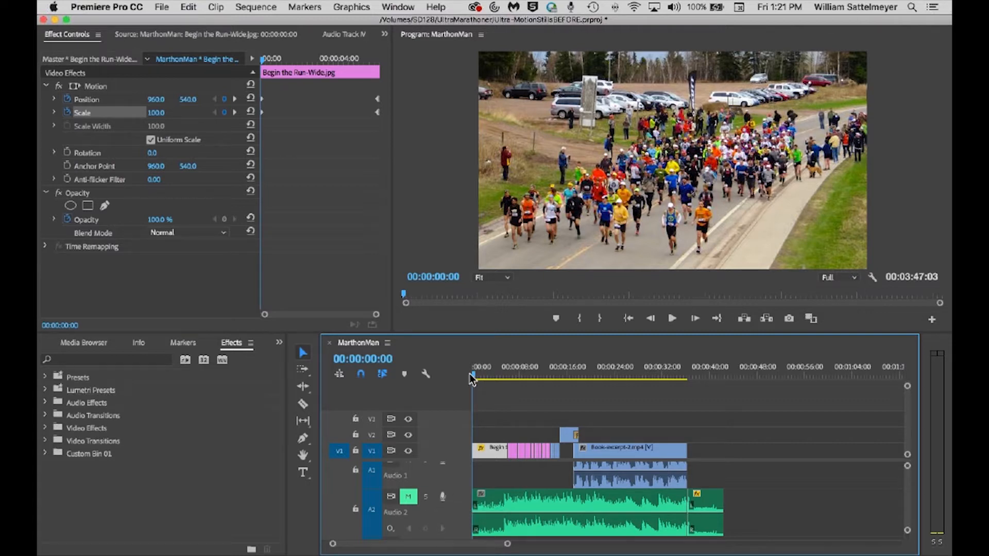
{"action": "key", "text": "space"}
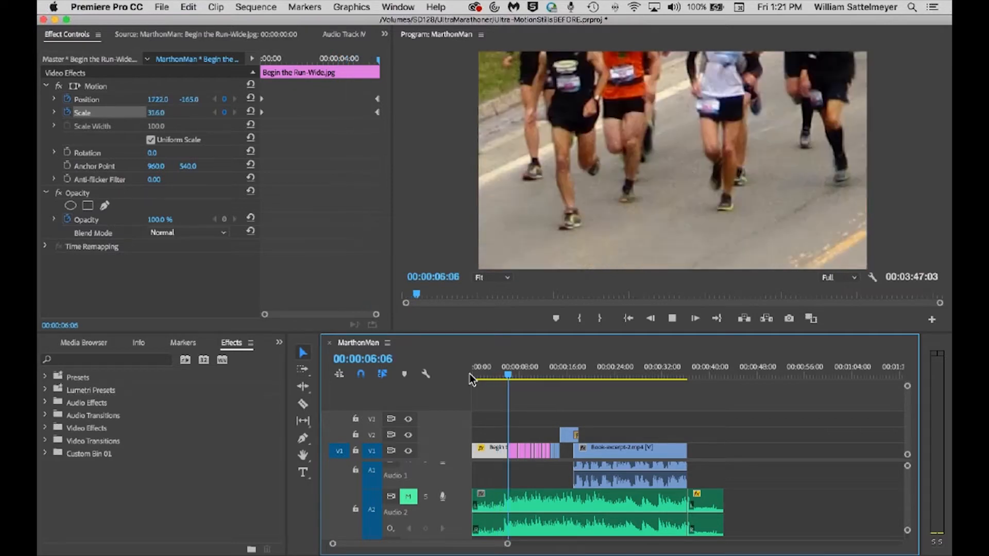
{"action": "key", "text": "space"}
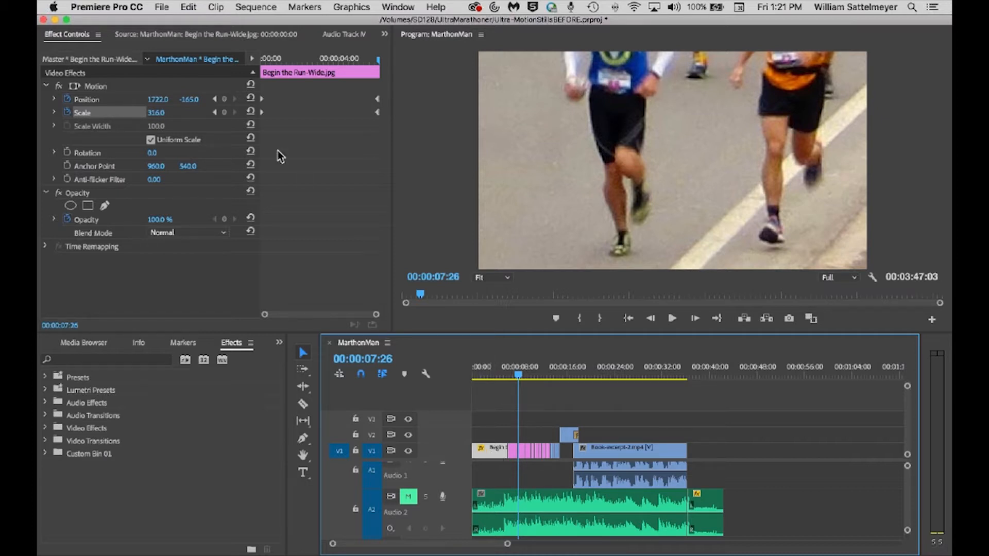
- Change the temporal interpolation of the last and first Position keyframes of Begin the Run-Wide.jpg to Bezier
{"action": "left_click", "coordinate": [215, 99]}
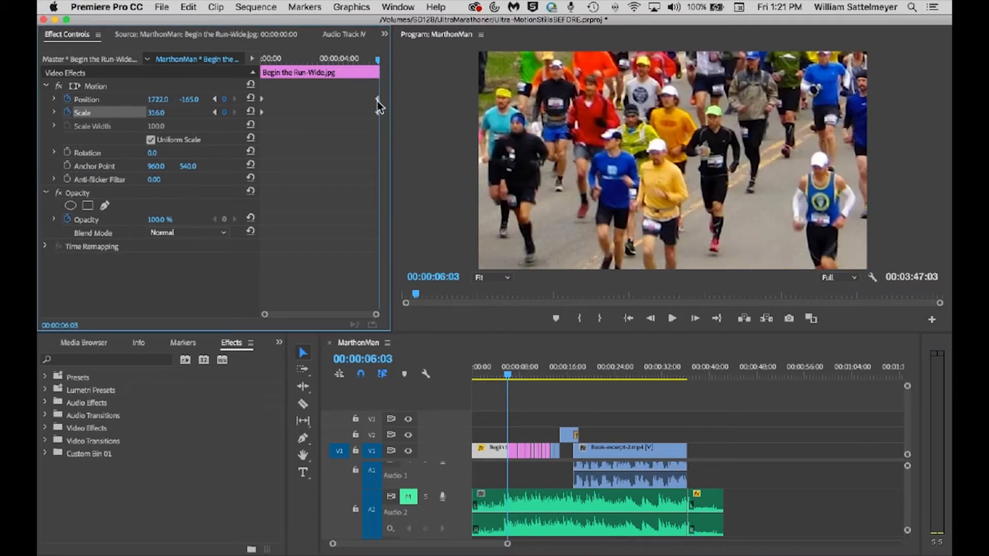
{"action": "right_click", "coordinate": [378, 100]}
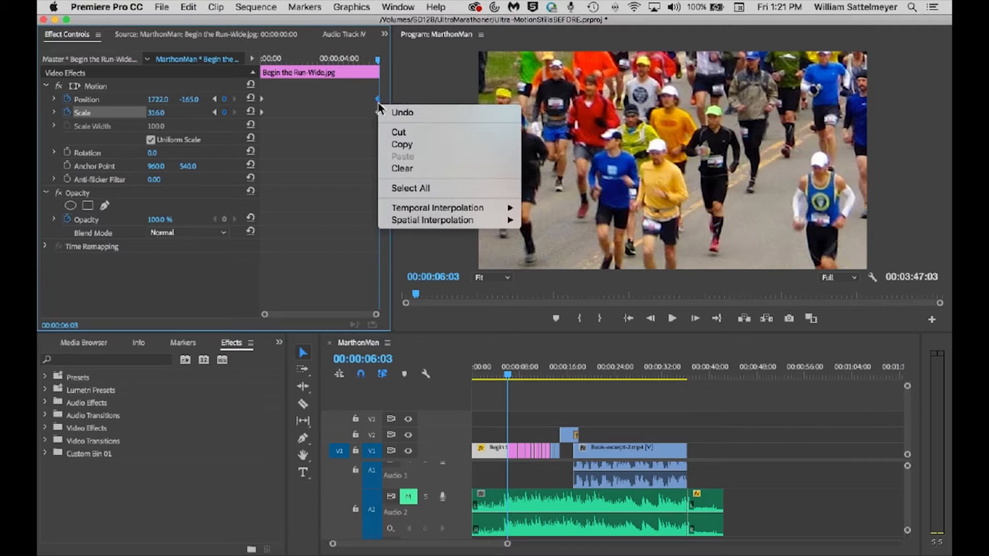
{"action": "mouse_move", "coordinate": [422, 211]}
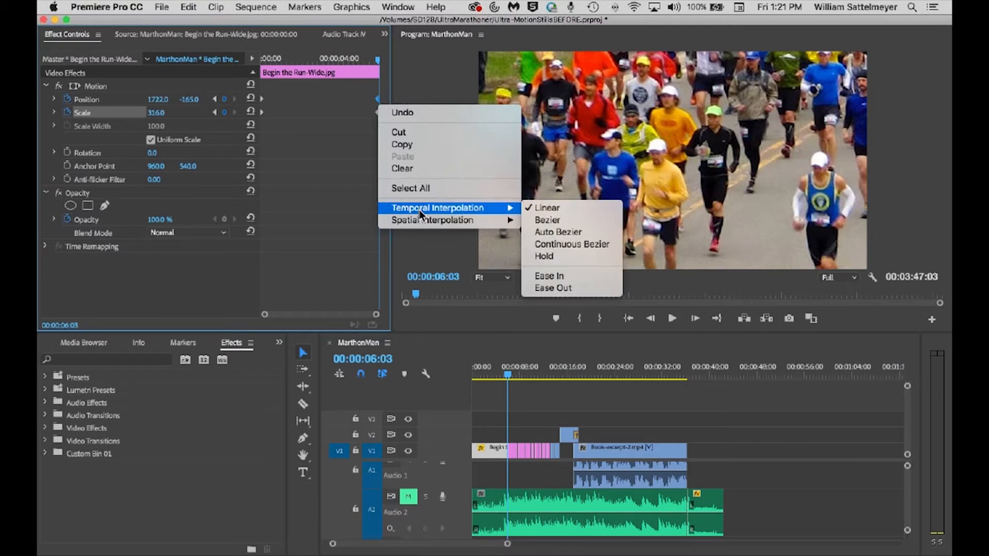
{"action": "left_click", "coordinate": [543, 220]}
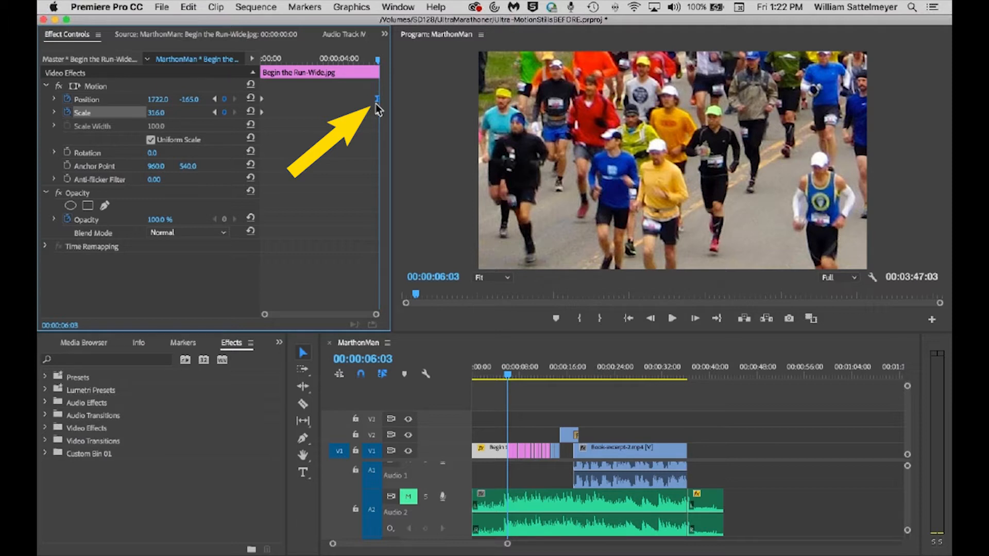
{"action": "right_click", "coordinate": [264, 106]}
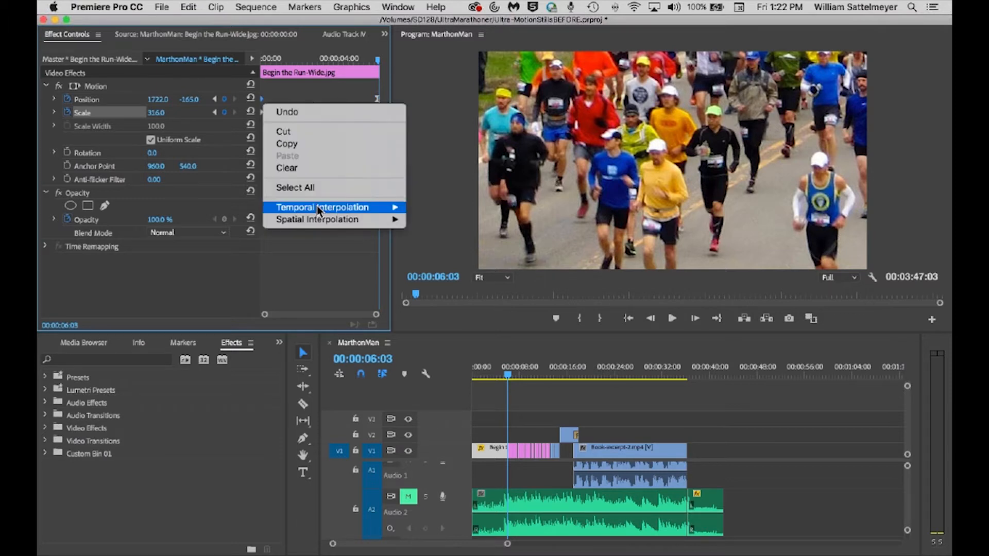
{"action": "mouse_move", "coordinate": [317, 206]}
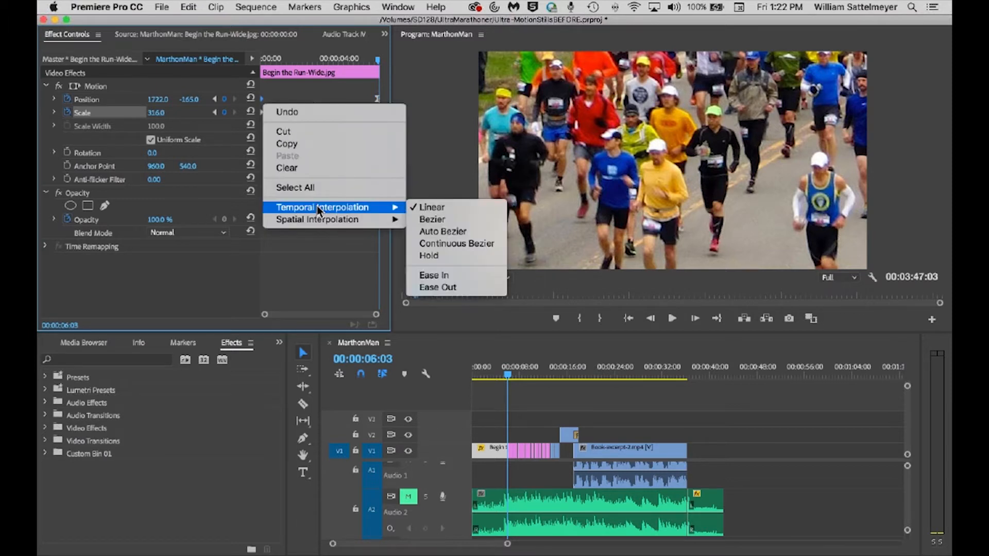
{"action": "left_click", "coordinate": [425, 218]}
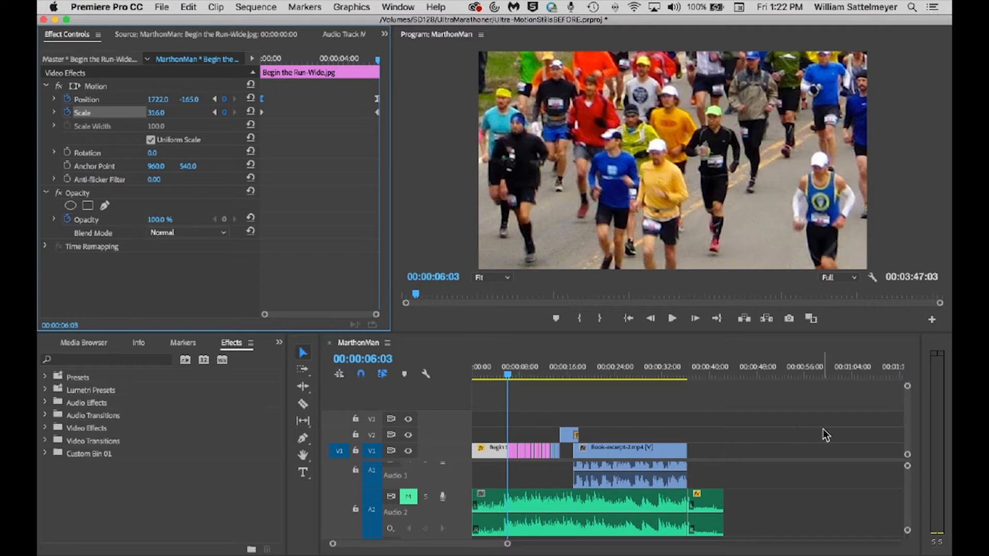
- Enlarge the Video 1 track in the timeline and apply Ease In to the clip's last Position keyframe there
{"action": "left_click_drag", "start_coordinate": [908, 386], "coordinate": [908, 395]}
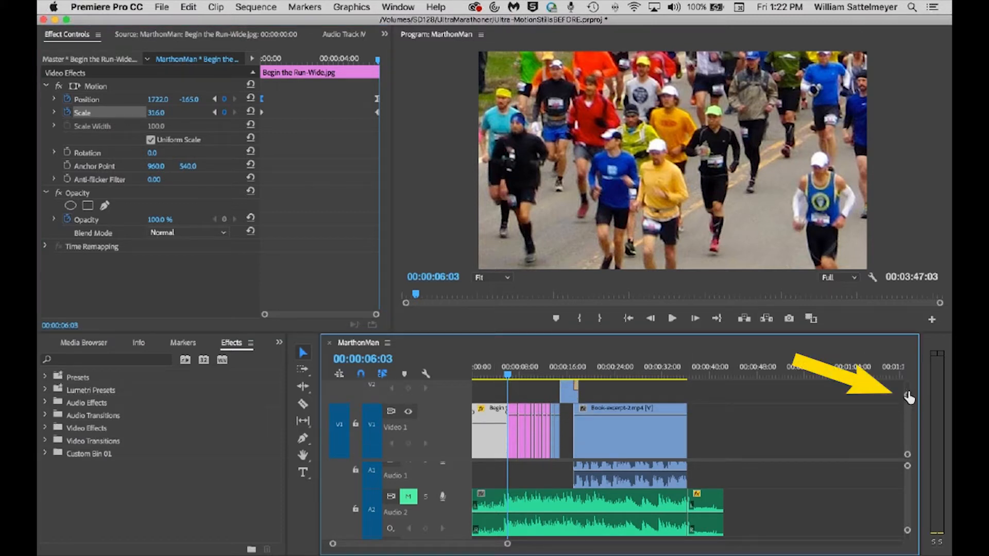
{"action": "right_click", "coordinate": [507, 418]}
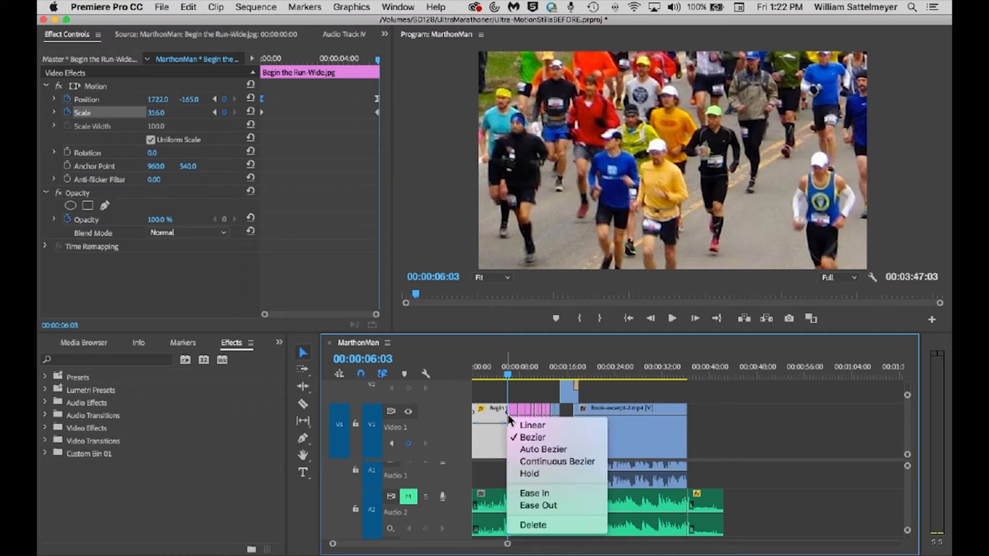
{"action": "left_click", "coordinate": [526, 496]}
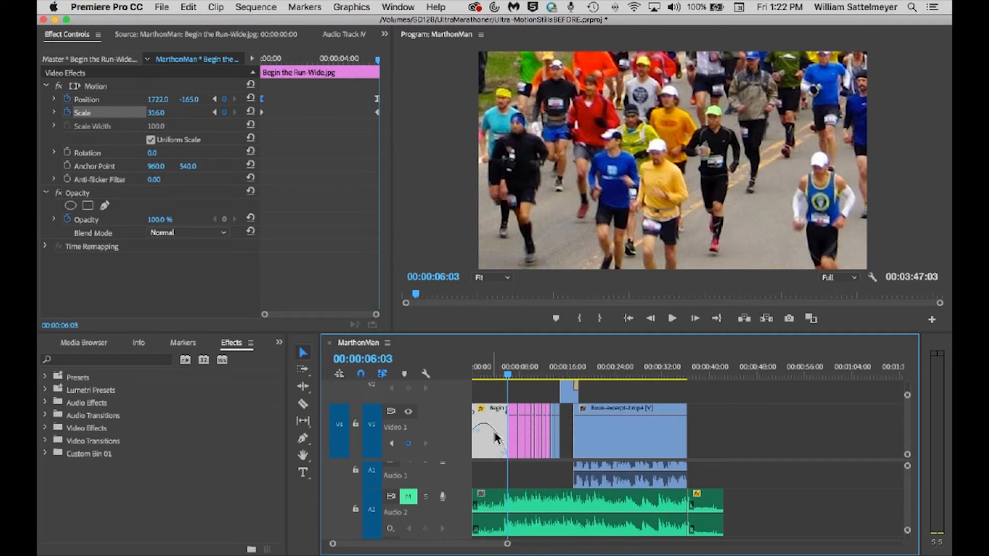
- Play the sequence from 00:00:00:00 to review the eased motion of the opening still
{"action": "left_click", "coordinate": [472, 376]}
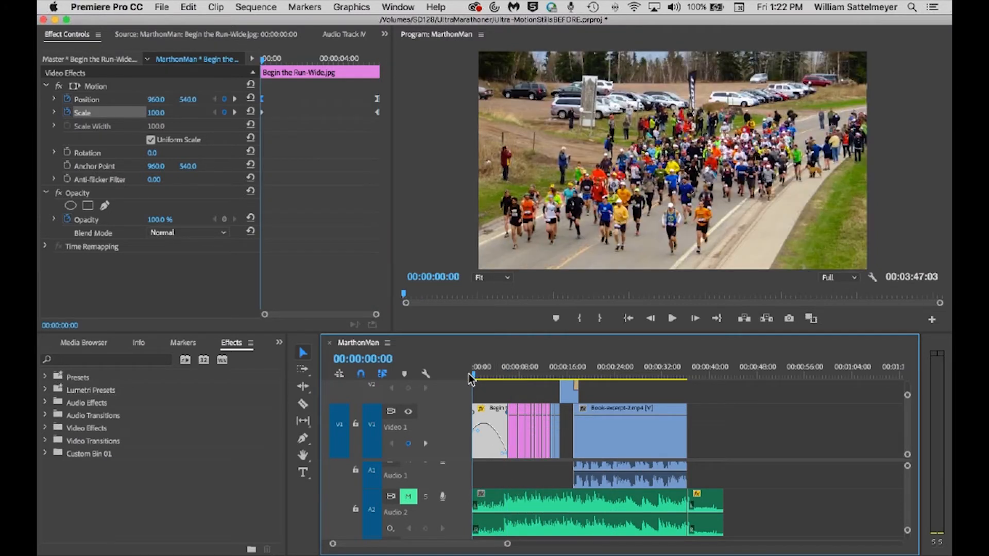
{"action": "mouse_move", "coordinate": [470, 380]}
{"action": "left_mouse_down"}
{"action": "mouse_move", "coordinate": [504, 382]}
{"action": "mouse_move", "coordinate": [467, 387]}
{"action": "left_mouse_up"}
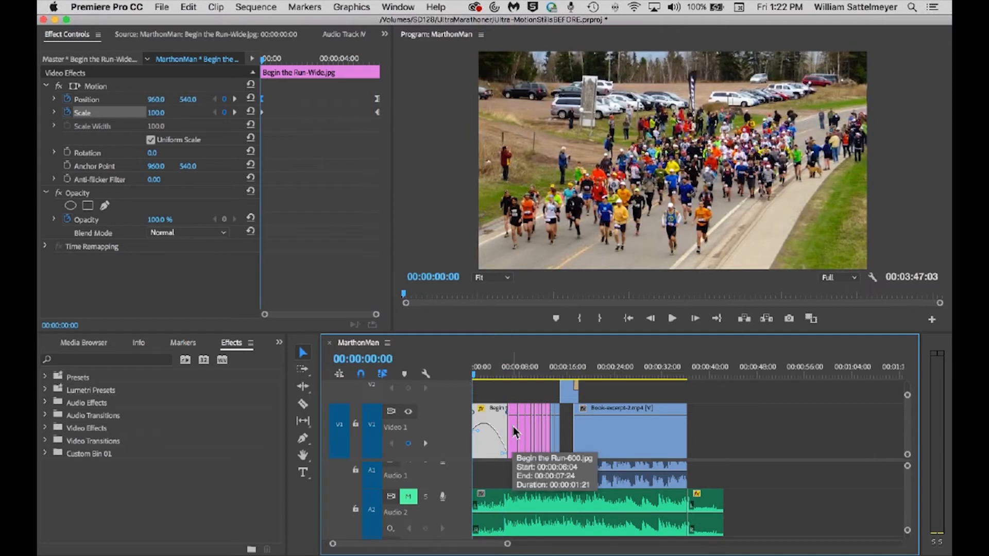
{"action": "key", "text": "space"}
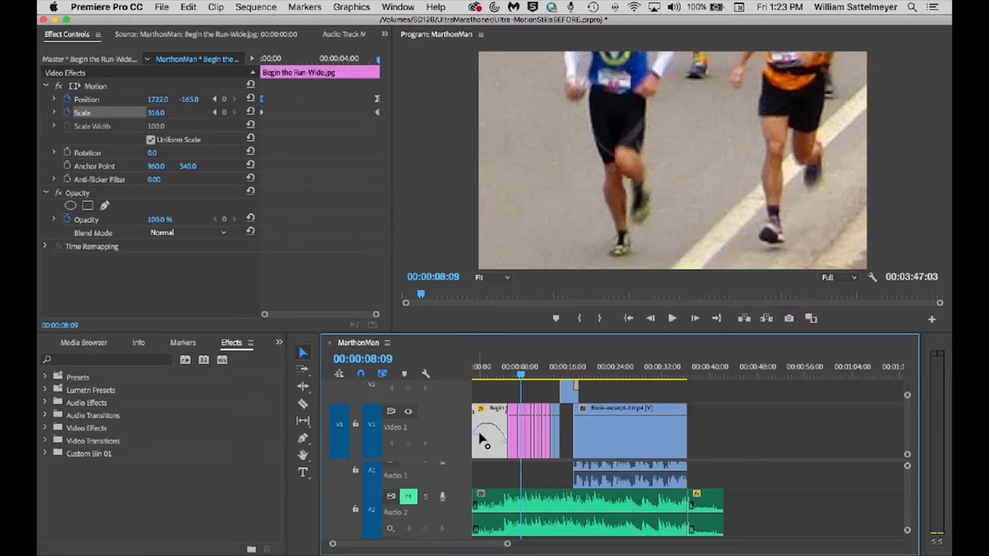
- Reshape the Bezier curve on Begin the Run-Wide.jpg in Video 1 so its peak falls later, and replay from the start
{"action": "left_click_drag", "start_coordinate": [479, 433], "coordinate": [483, 434]}
{"action": "left_click_drag", "start_coordinate": [483, 377], "coordinate": [474, 380]}
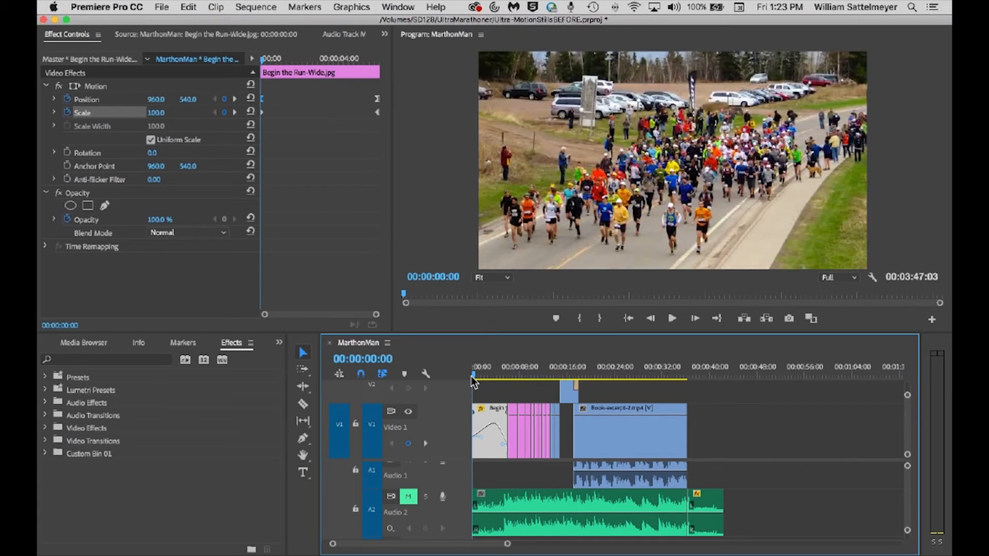
{"action": "key", "text": "space"}
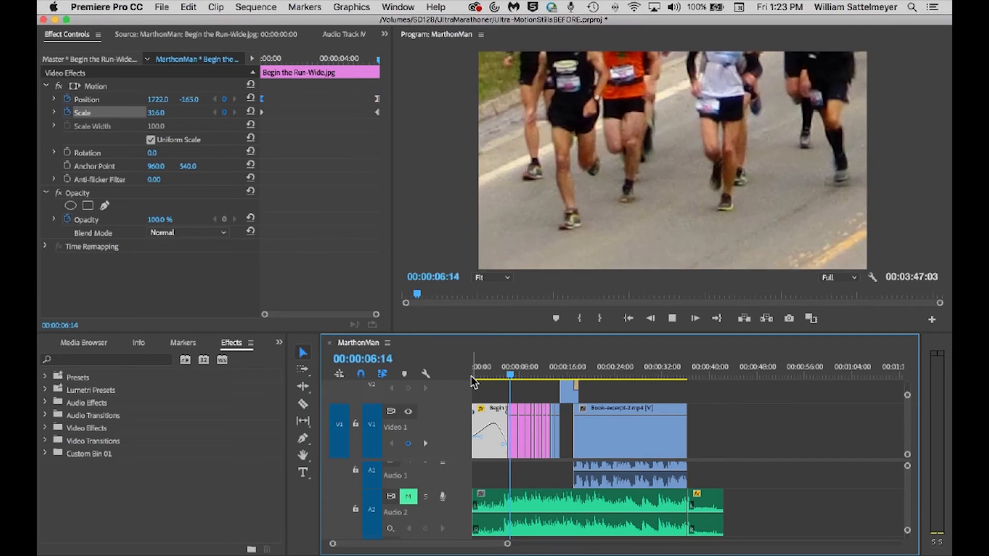
{"action": "key", "text": "space"}
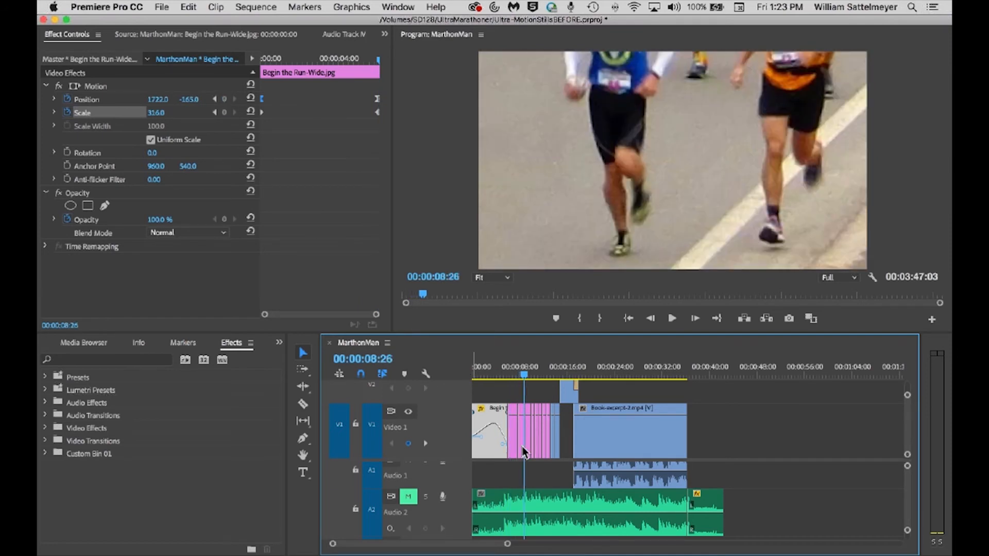
- Unmute the Audio 2 track and play the sequence from the start with its sound
{"action": "left_click", "coordinate": [408, 497]}
{"action": "key", "text": "Home"}
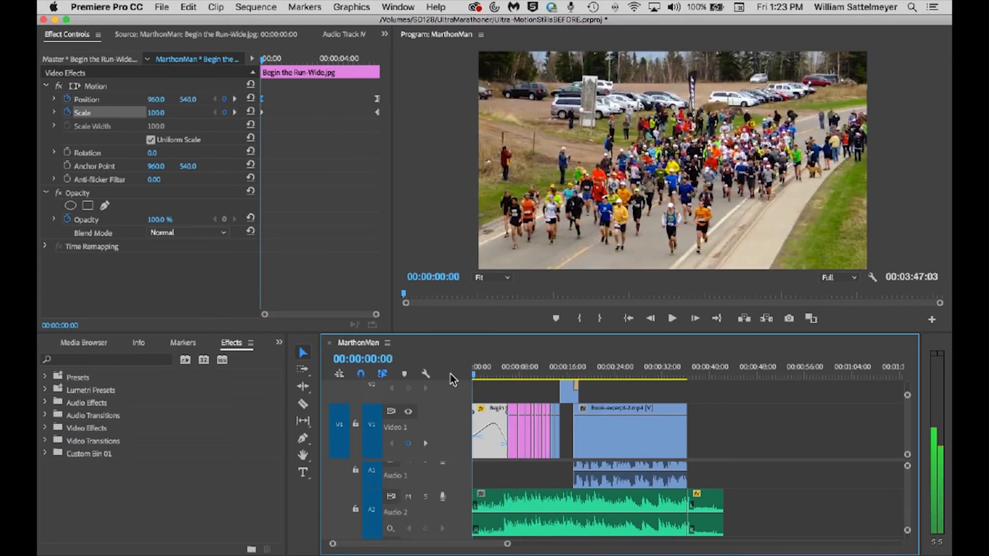
{"action": "key", "text": "space"}
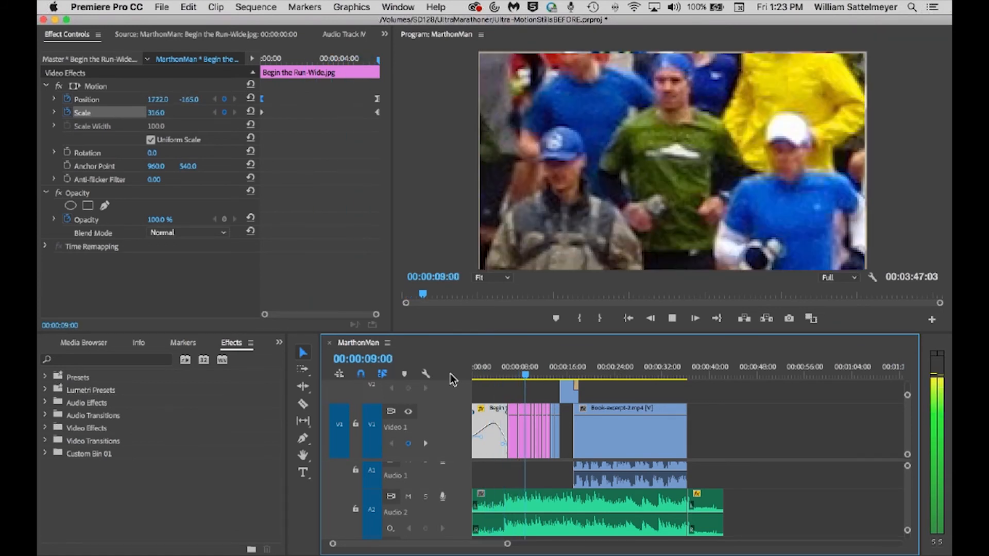
{"action": "key", "text": "space"}
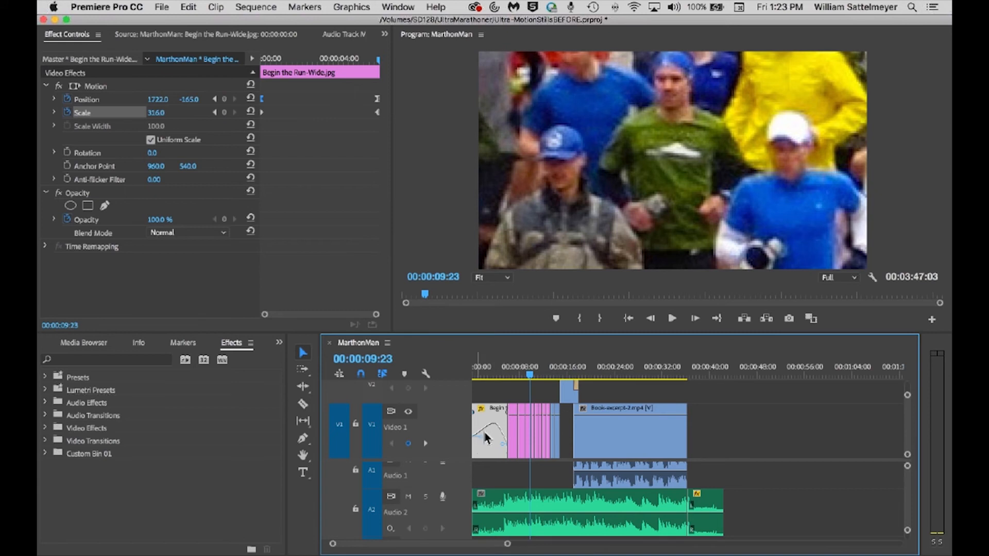